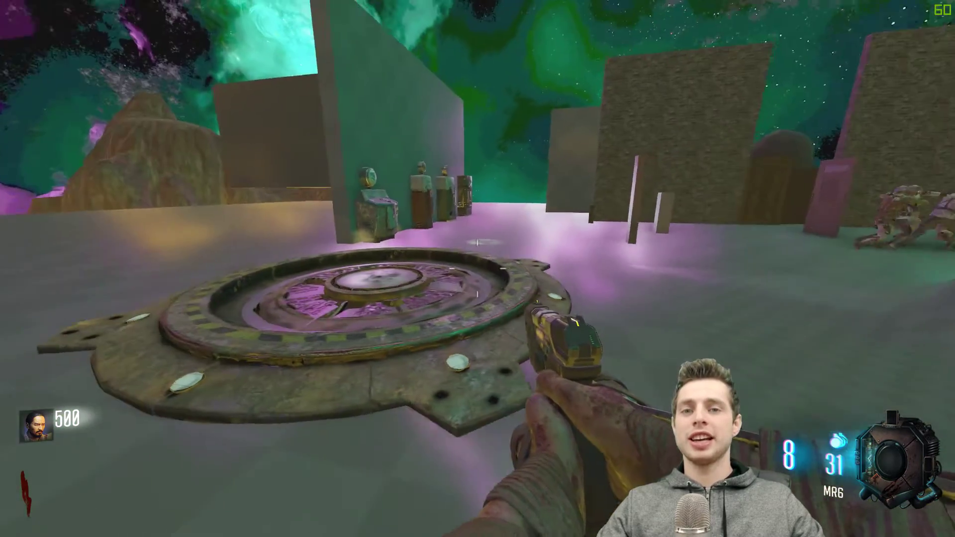
key("w")
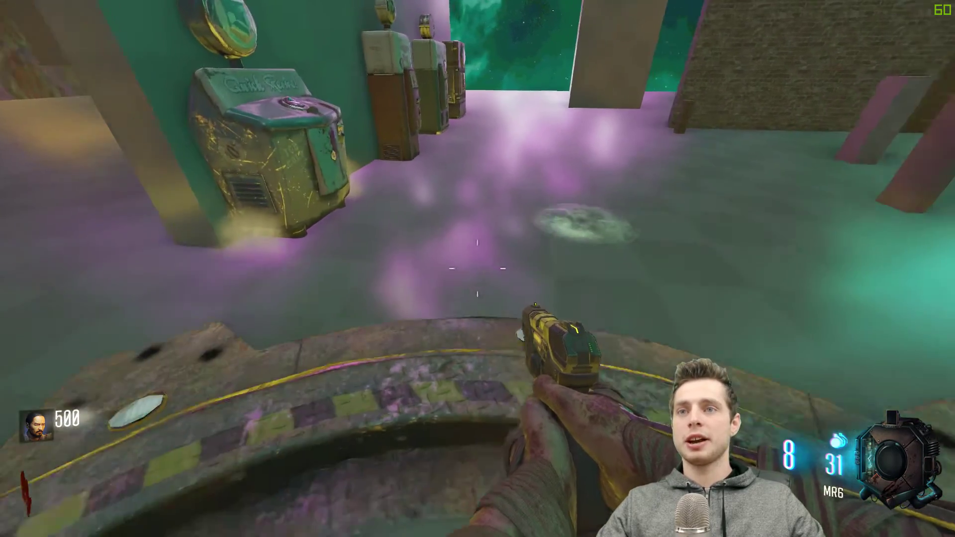
key("f")
key("w")
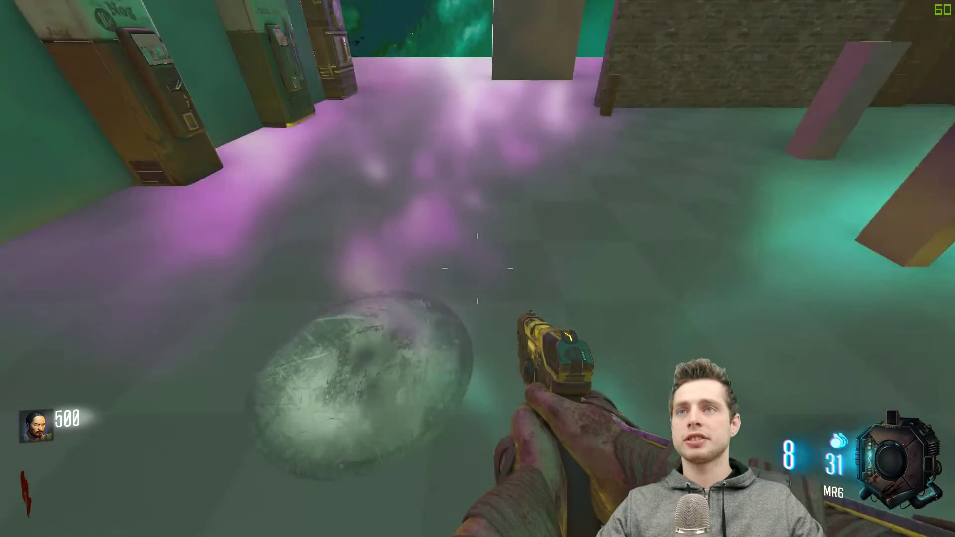
key("w")
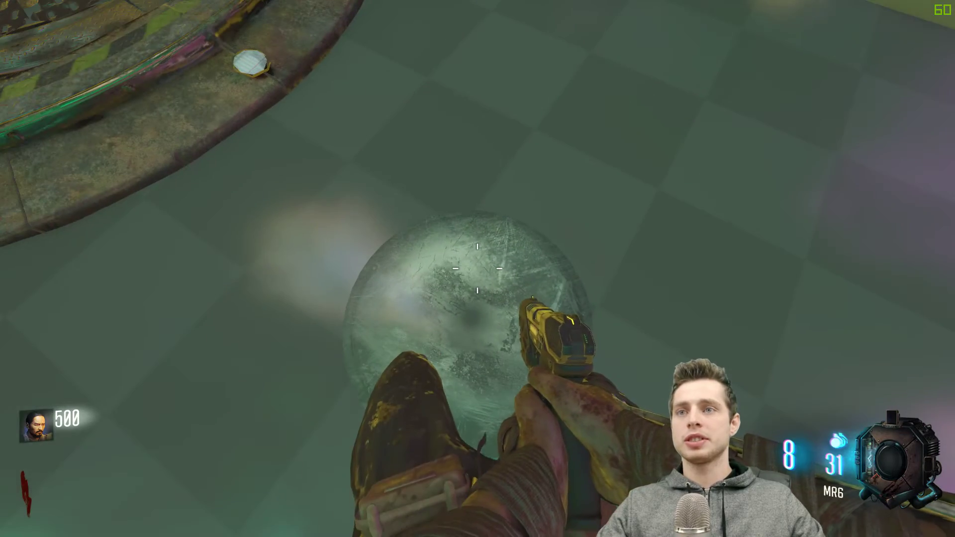
key("w")
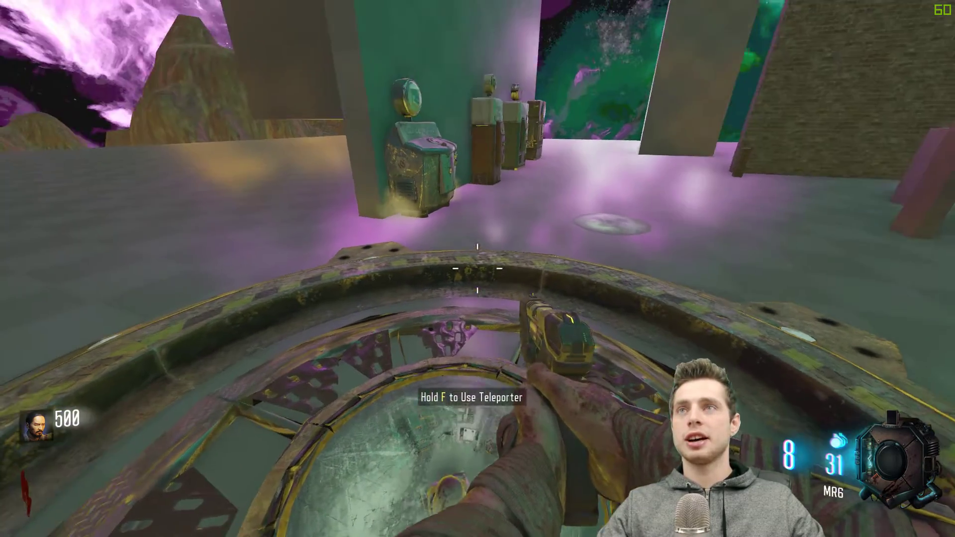
key("f")
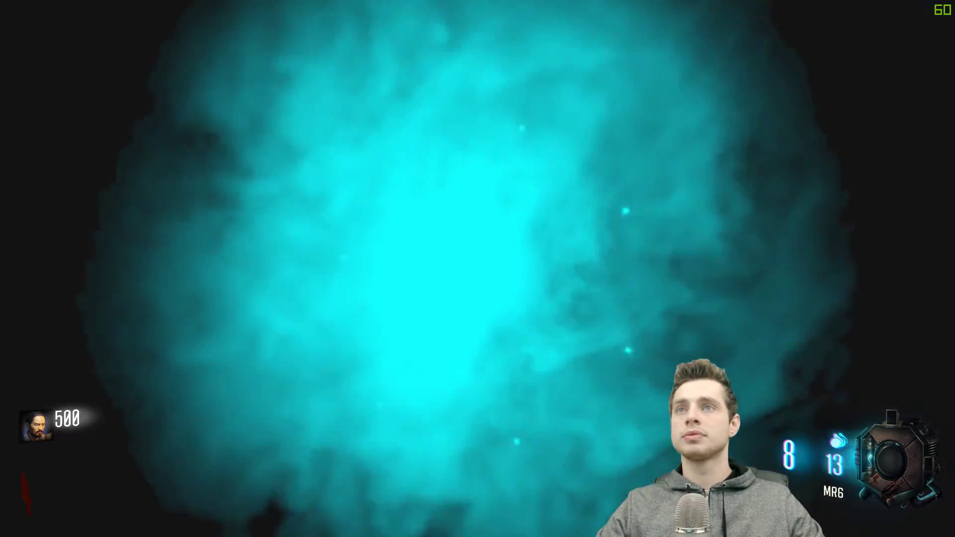
key("w")
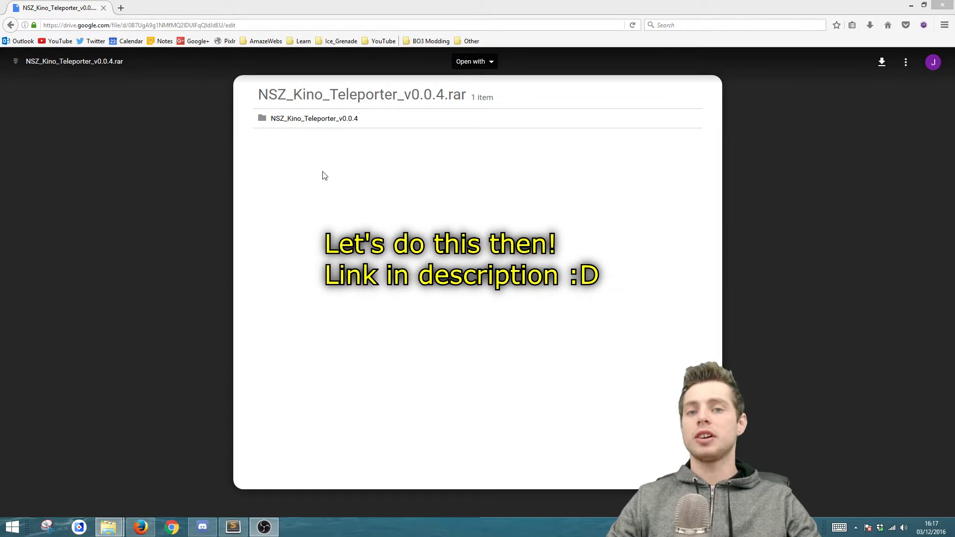
Download NSZ_Kino_Teleporter_v0.0.4.rar and copy its map_source, share and sound_assets folders into the Call of Duty Black Ops III root folder.
left_click(883, 65)
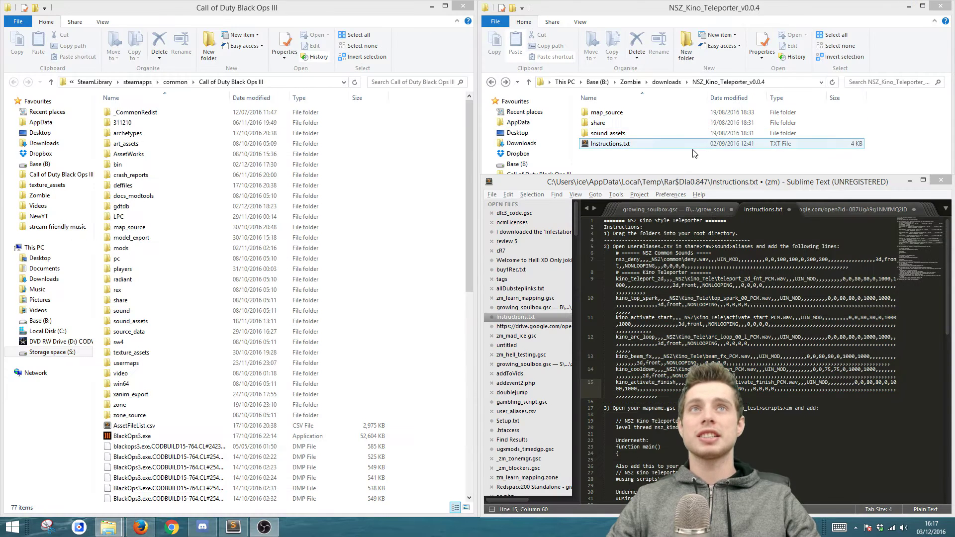
left_click(692, 160)
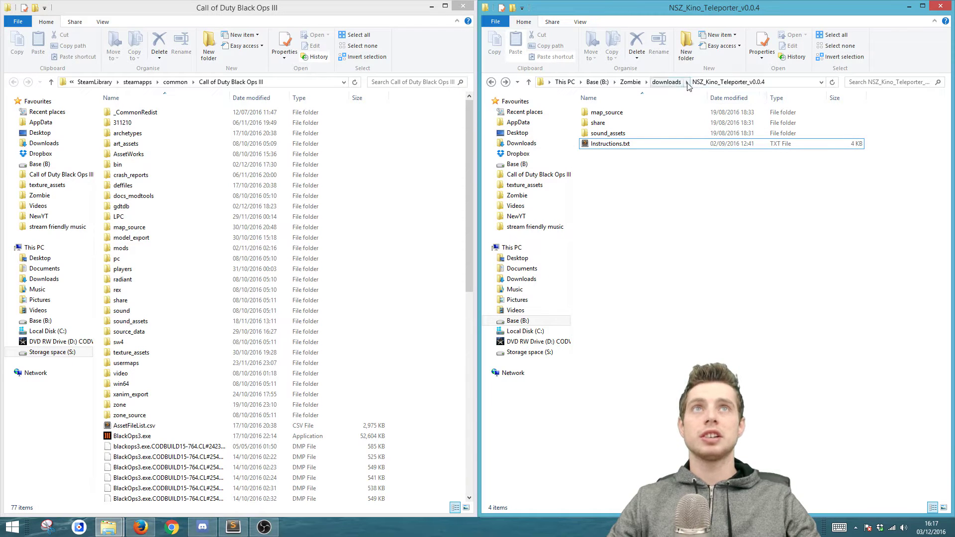
left_click_drag(664, 179, 608, 99)
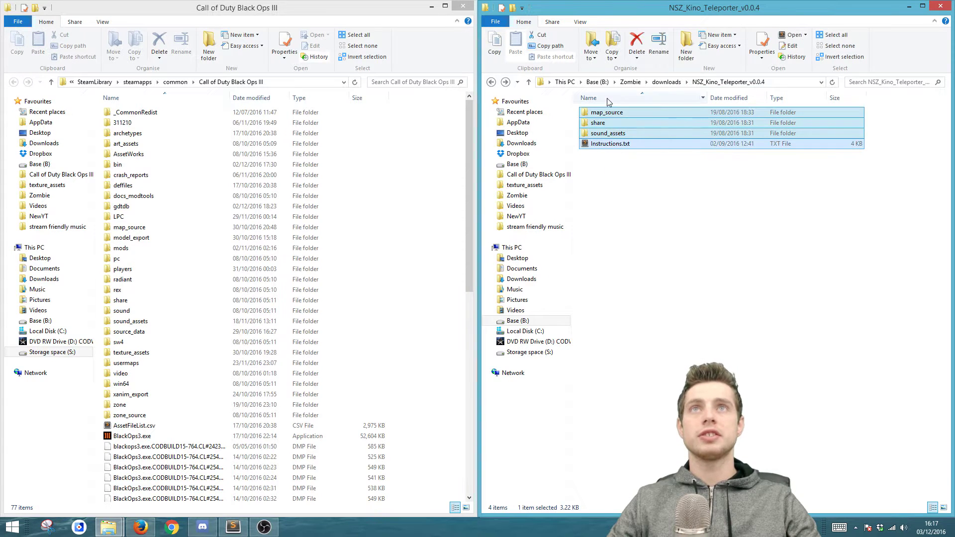
left_click(651, 188)
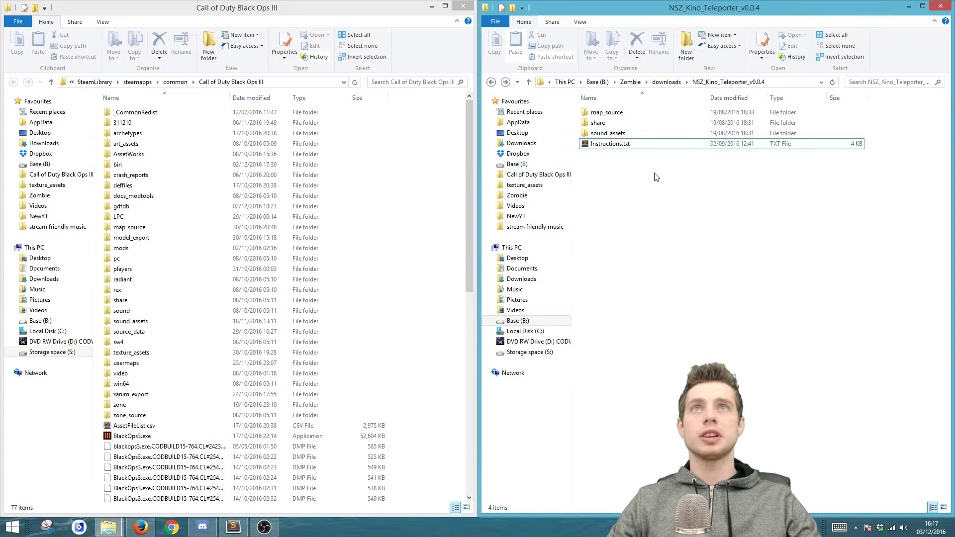
left_click_drag(653, 171, 582, 99)
left_click(650, 163)
left_click(620, 132)
left_click(616, 113, "shift")
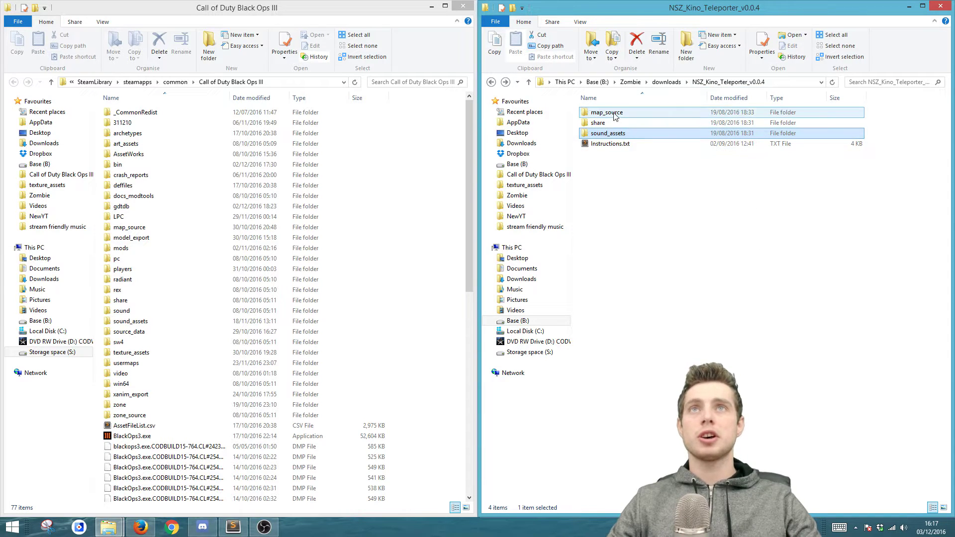
left_click_drag(628, 134, 438, 225)
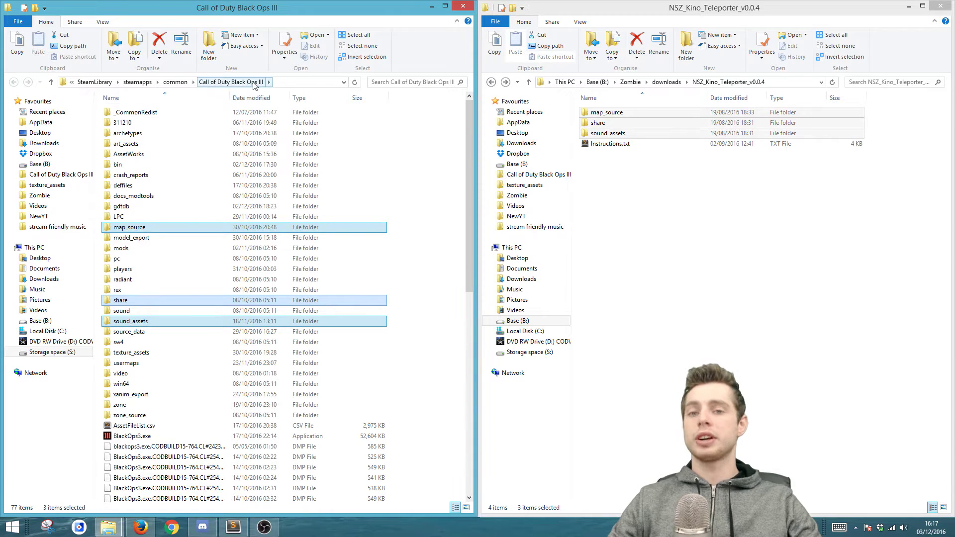
left_click(427, 315)
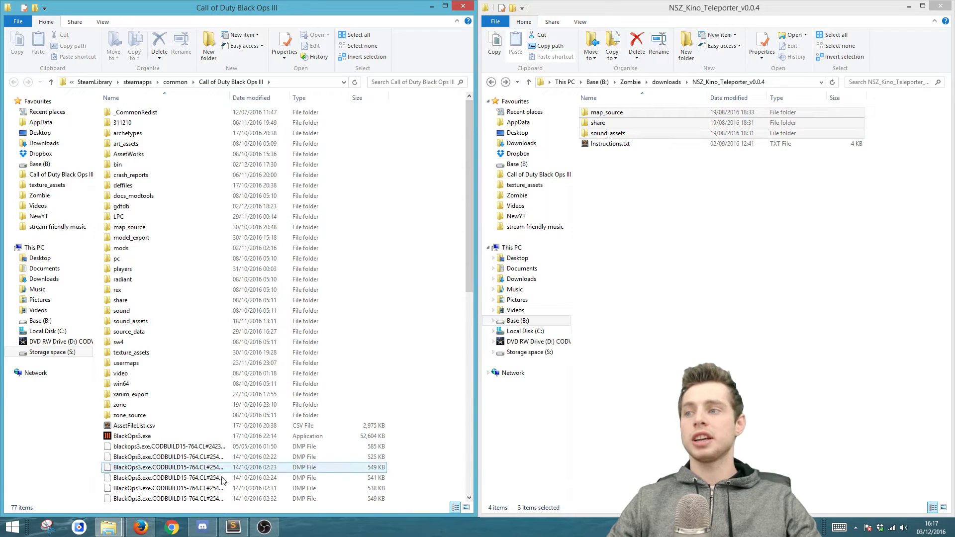
In Sublime Text, copy the NSZ Common Sounds and Kino Teleporter alias lines from section 2 of Instructions.txt.
left_click(239, 532)
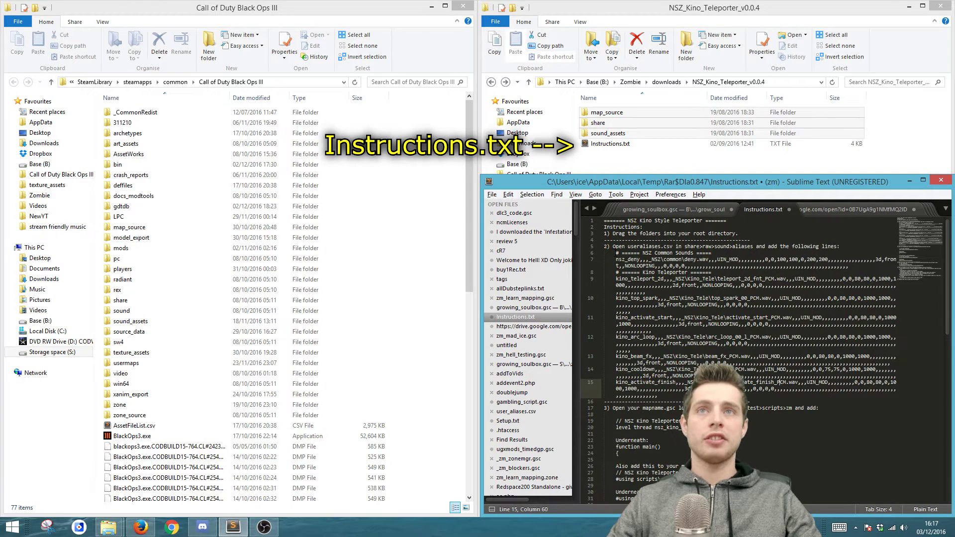
left_click_drag(605, 253, 667, 394)
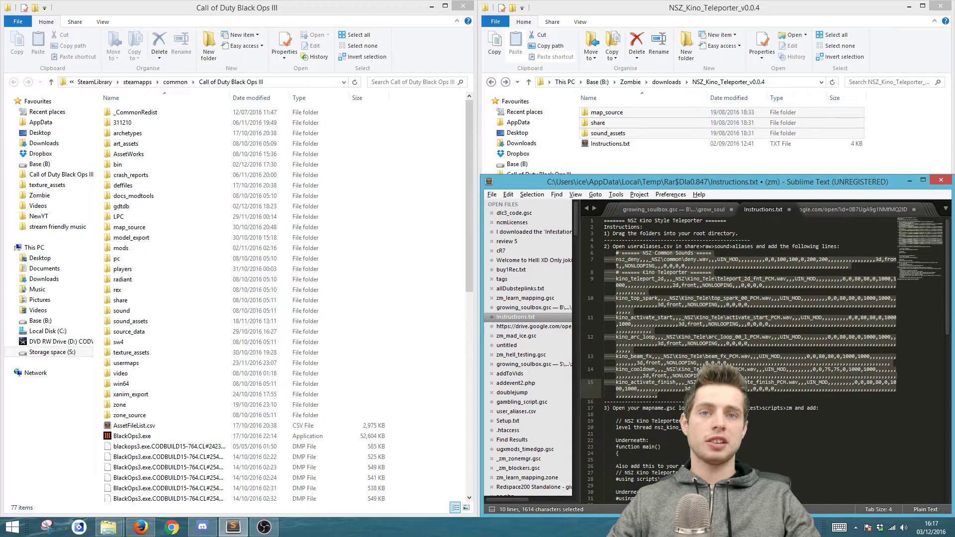
key("ctrl+c")
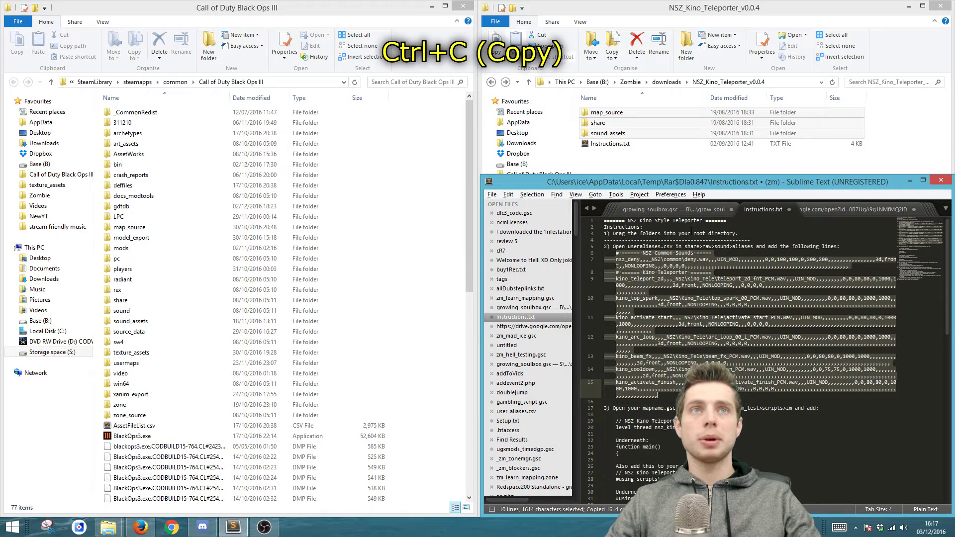
Open user_aliases.csv for editing from the share\raw\sound\aliases folder of the Call of Duty Black Ops III directory.
left_click(612, 160)
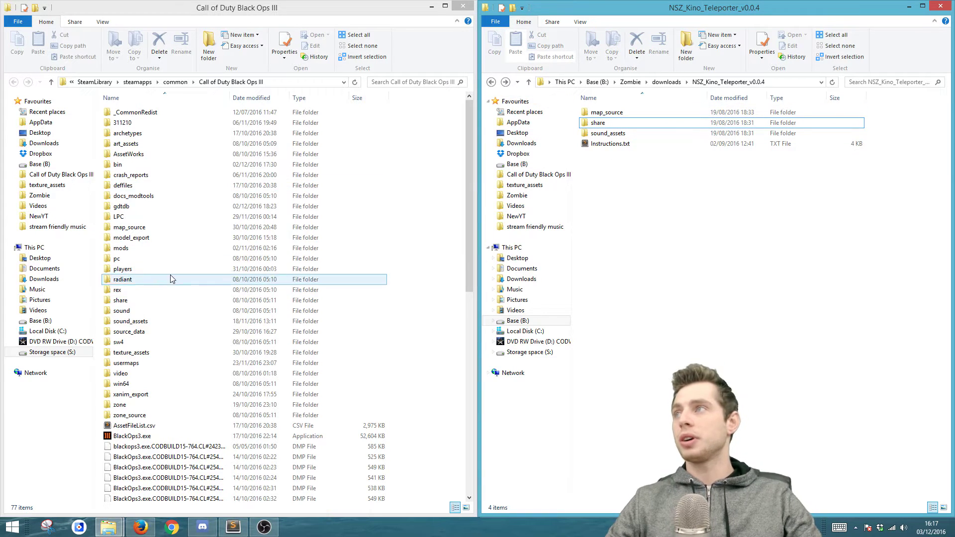
double_click(130, 301)
double_click(131, 123)
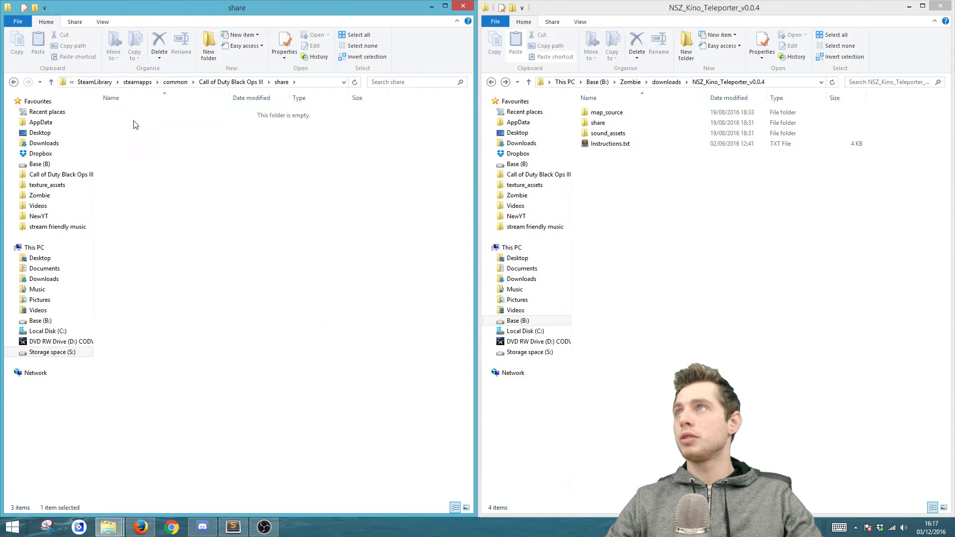
double_click(130, 281)
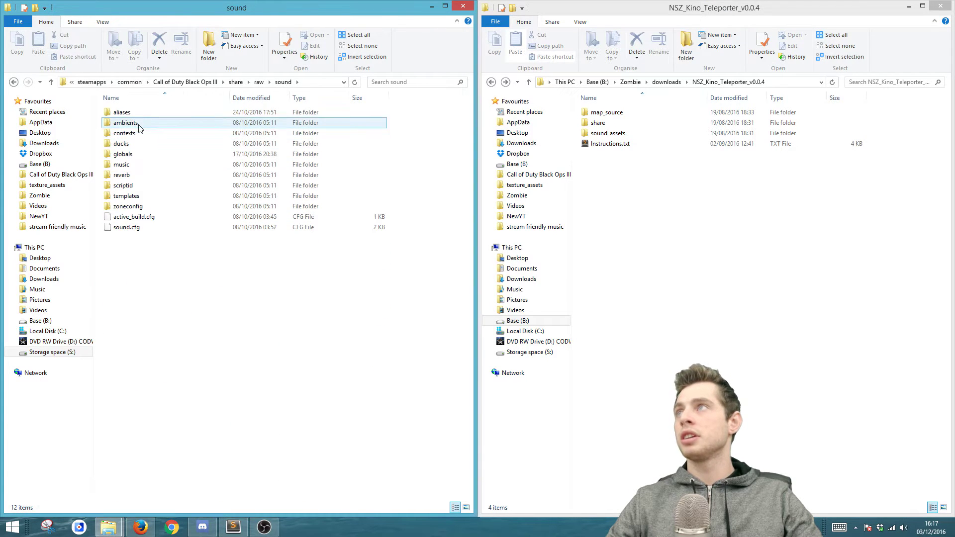
double_click(125, 123)
right_click(140, 128)
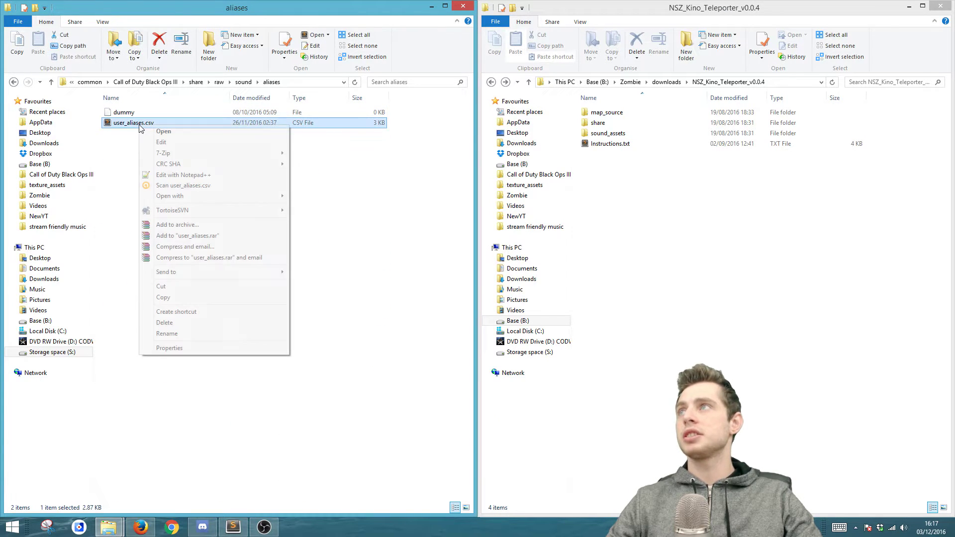
left_click(161, 142)
Paste the copied sound alias lines at the end of user_aliases.csv and save the file.
left_click_drag(676, 190, 593, 142)
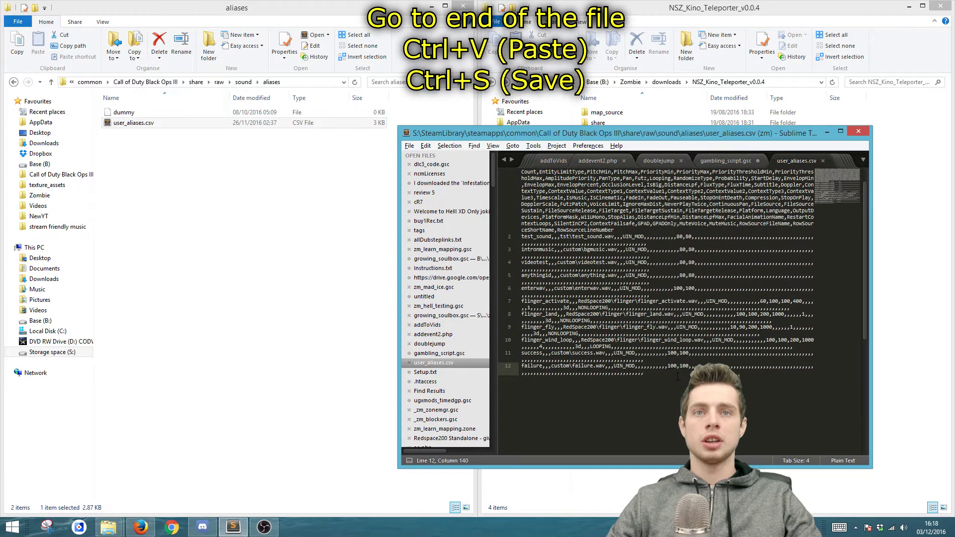
key("ctrl+v")
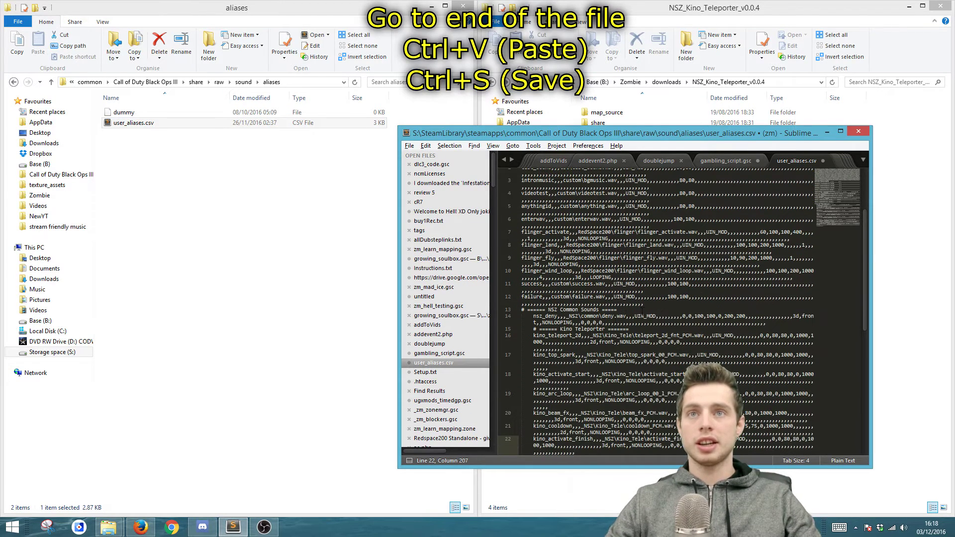
scroll(621, 309, "down", 2)
left_click_drag(618, 271, 522, 271)
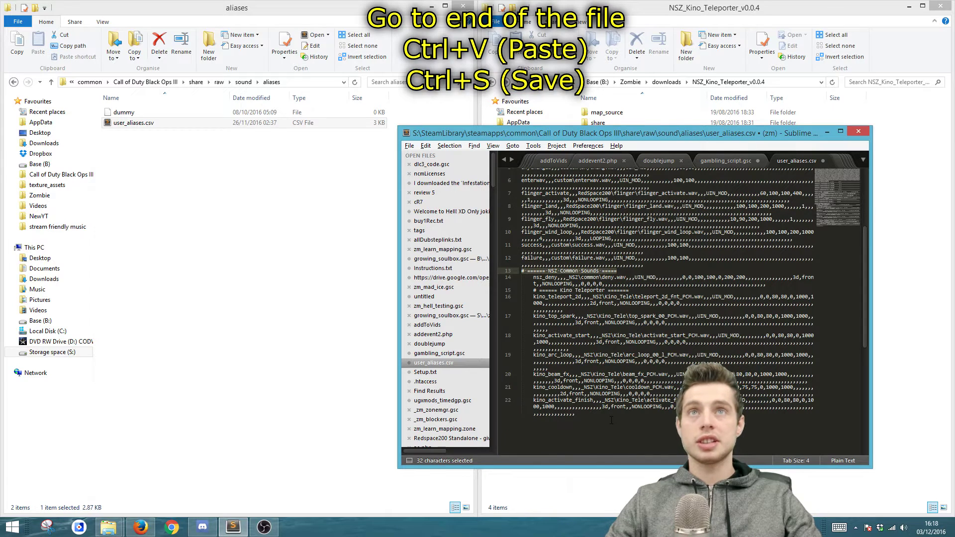
Open Instructions.txt from the NSZ_Kino_Teleporter_v0.0.4 folder and copy the "level thread nsz_kino_teleporter::init();" line from section 3.
double_click(614, 143)
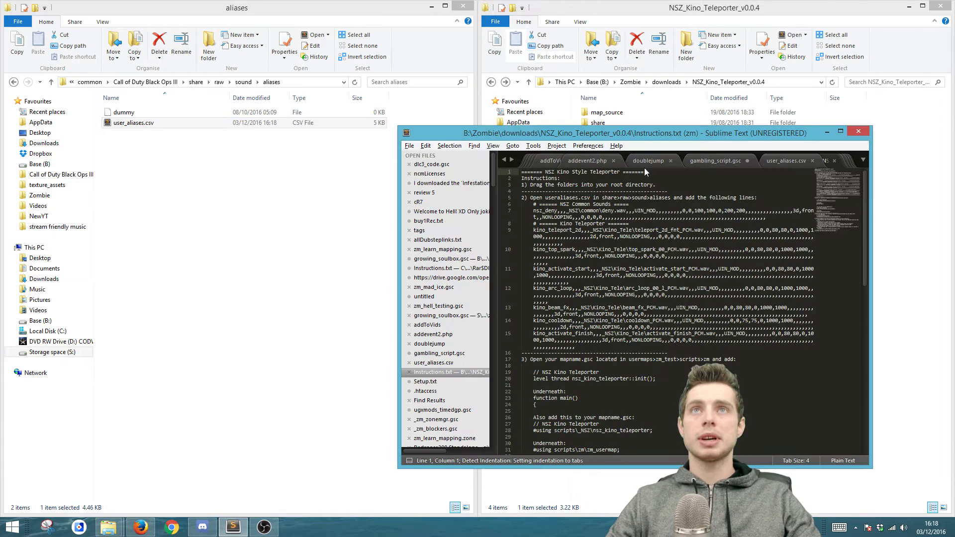
scroll(562, 303, "down", 4)
left_click_drag(534, 301, 562, 307)
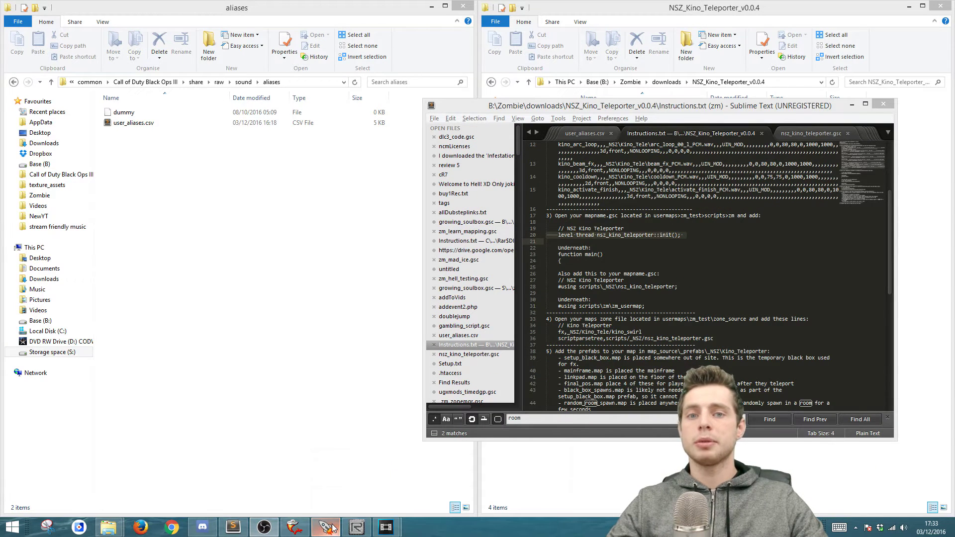
Switch to the Black Ops III Mod Tools Launcher, go to the zm_learn_mapping map's files, and open zm_learn_mapping.gsc from scripts\zm.
left_click(327, 527)
right_click(343, 140)
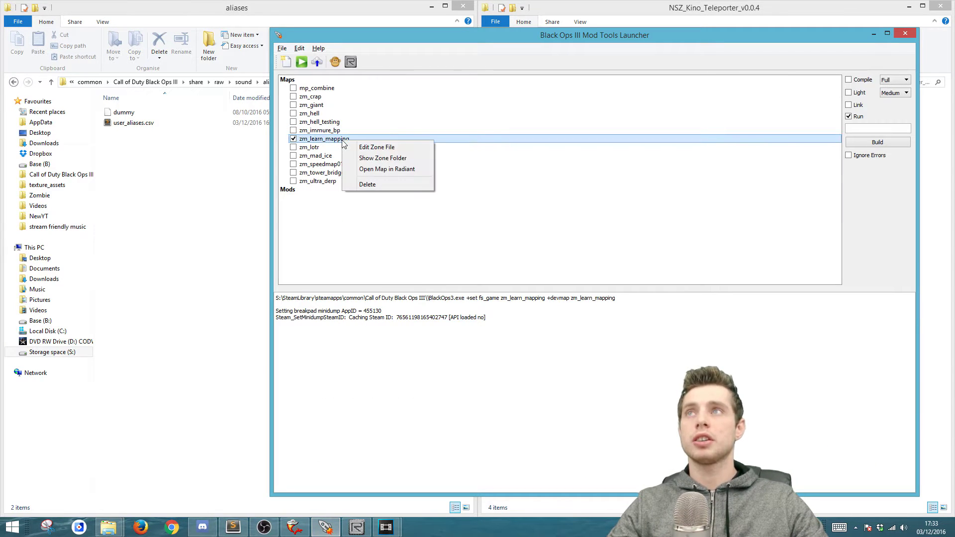
left_click(383, 158)
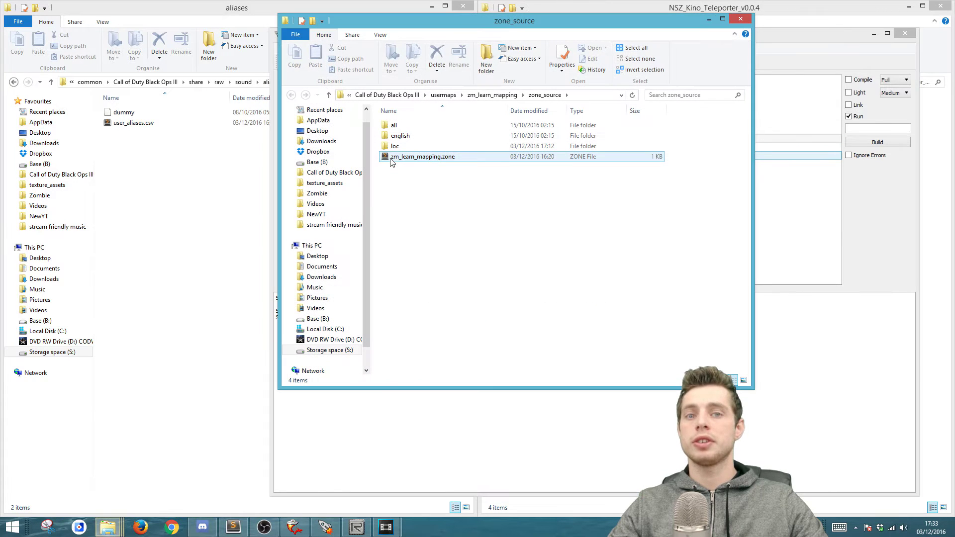
left_click(493, 97)
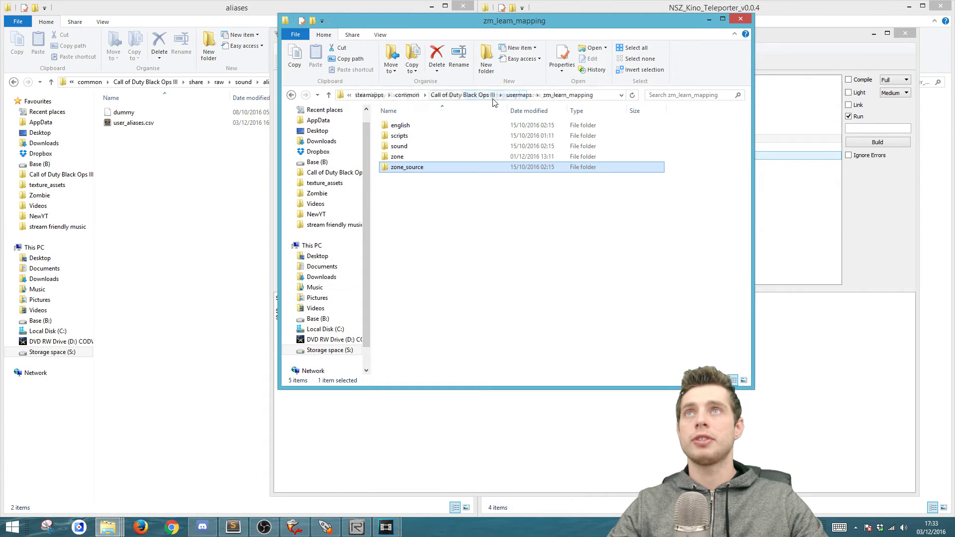
double_click(414, 136)
double_click(404, 126)
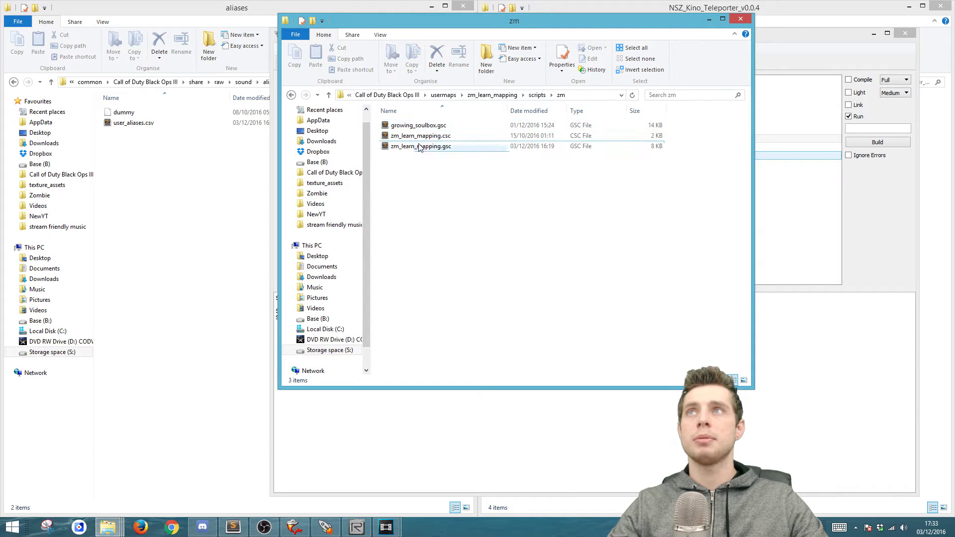
left_click(424, 147)
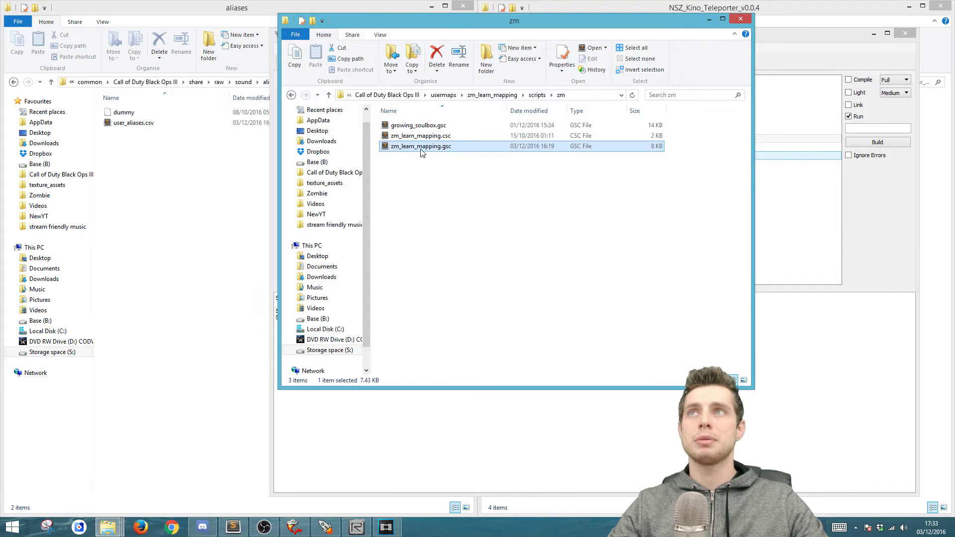
double_click(433, 146)
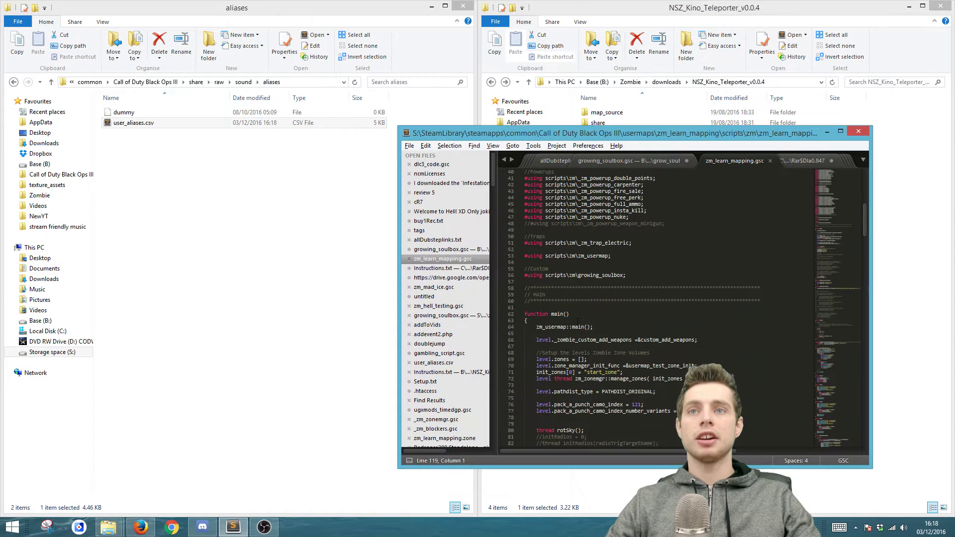
Insert "level thread nsz_kino_teleporter::init();" on a new line after "grow_soul::init( );" at the end of the main function.
scroll(564, 315, "down", 7)
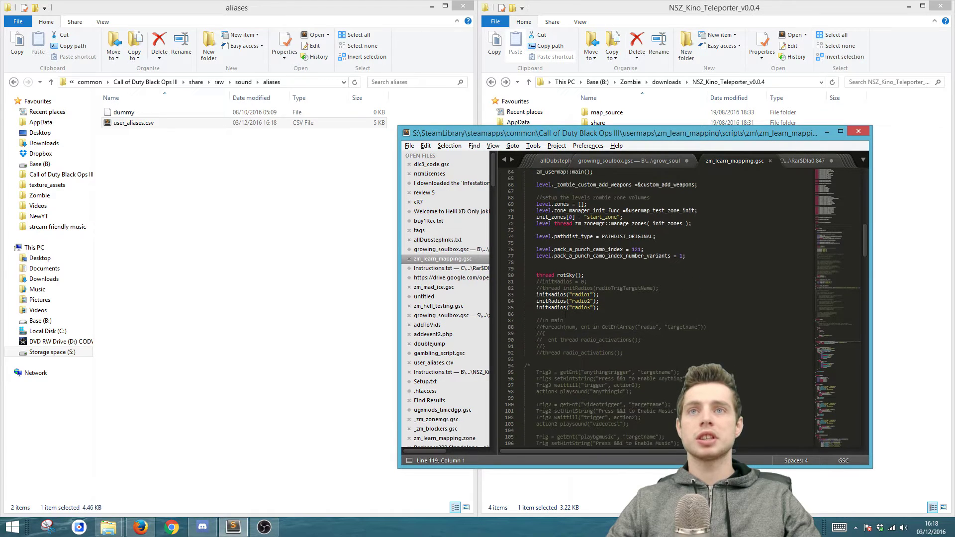
scroll(564, 315, "down", 2)
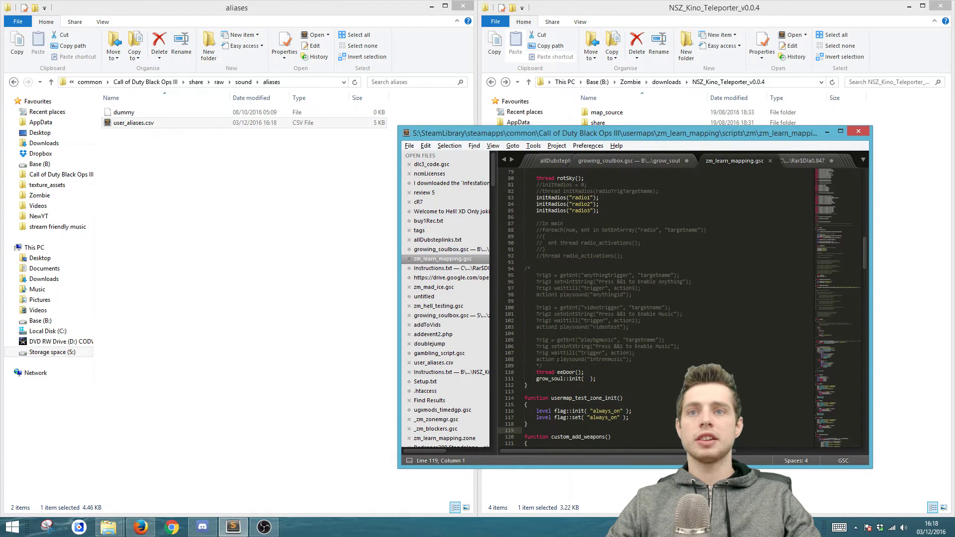
left_click(608, 379)
key("Return")
key("ctrl+v")
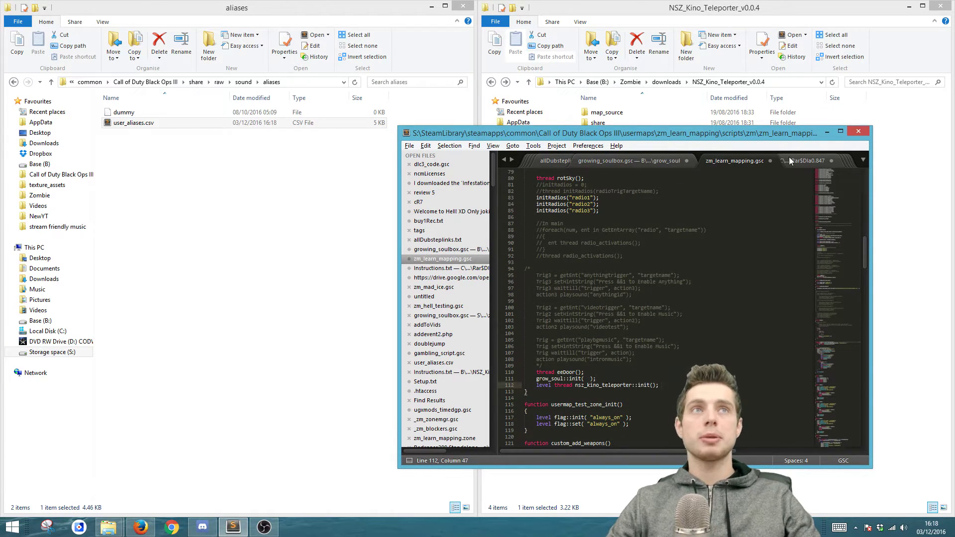
Copy "#using scripts\_NSZ\nsz_kino_teleporter;" from Instructions.txt into zm_learn_mapping.gsc below the growing_soulbox include, with a "//Kino Teleporter" comment above it.
left_click(791, 161)
scroll(589, 402, "down", 2)
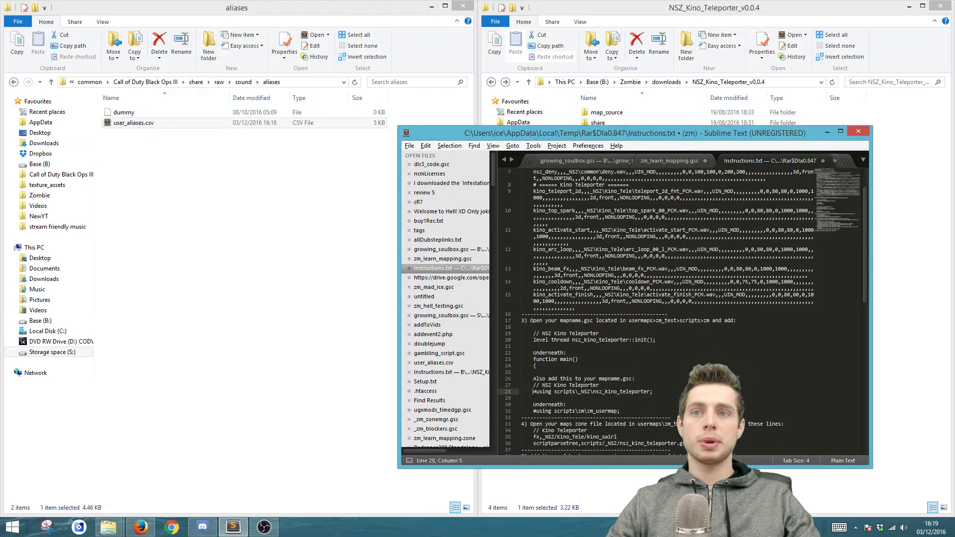
key("ctrl+Tab")
scroll(568, 271, "up", 16)
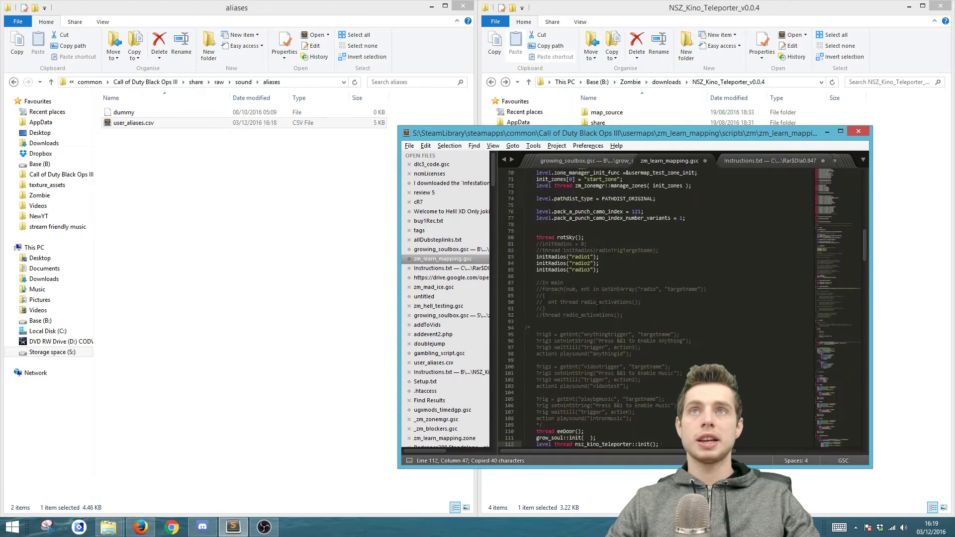
left_click(636, 334)
key("Return")
type("#using scripts\\_NSZ\\nsz_kino_teleporter;")
key("ctrl+shift+Return")
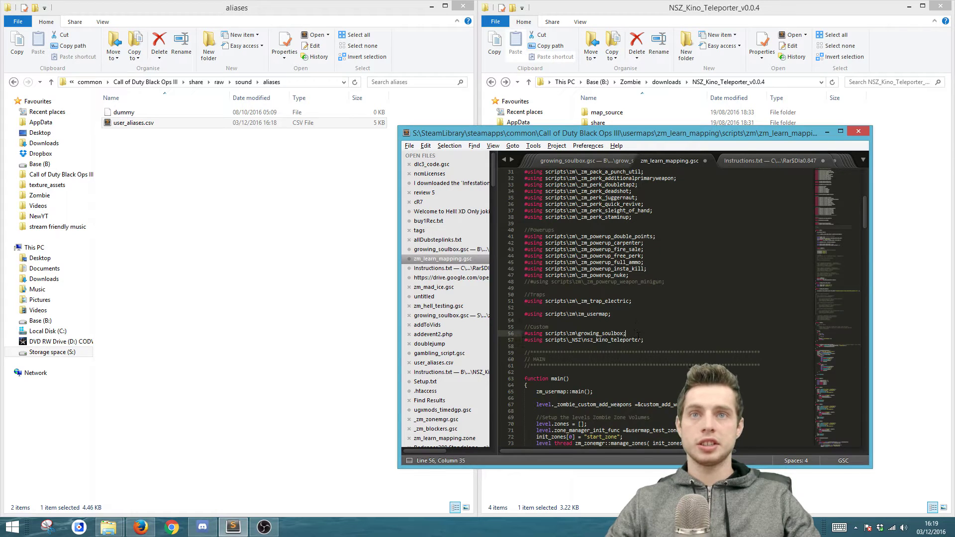
type("//Kino Teleporter")
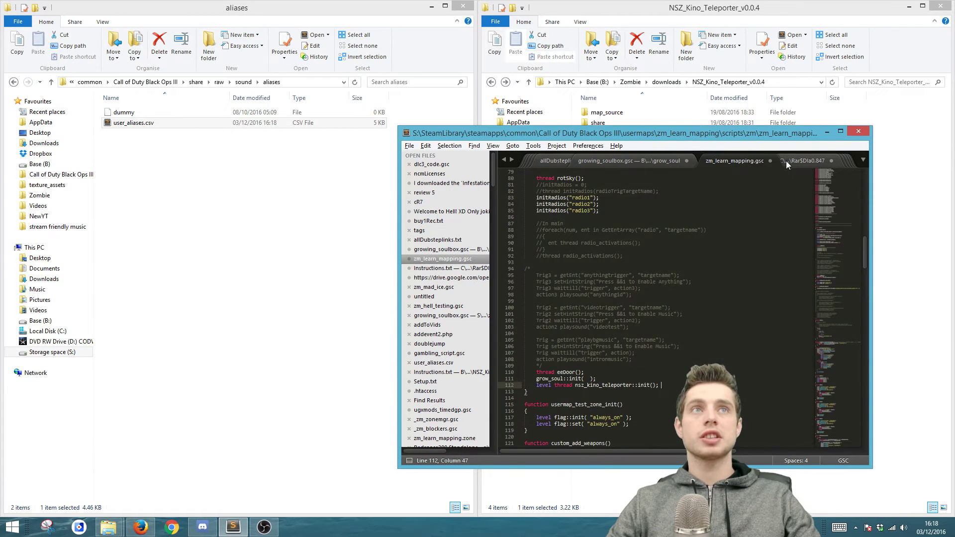
Copy the Kino Teleporter comment, fx and scriptparsetree lines from section 4 of Instructions.txt.
left_click(788, 162)
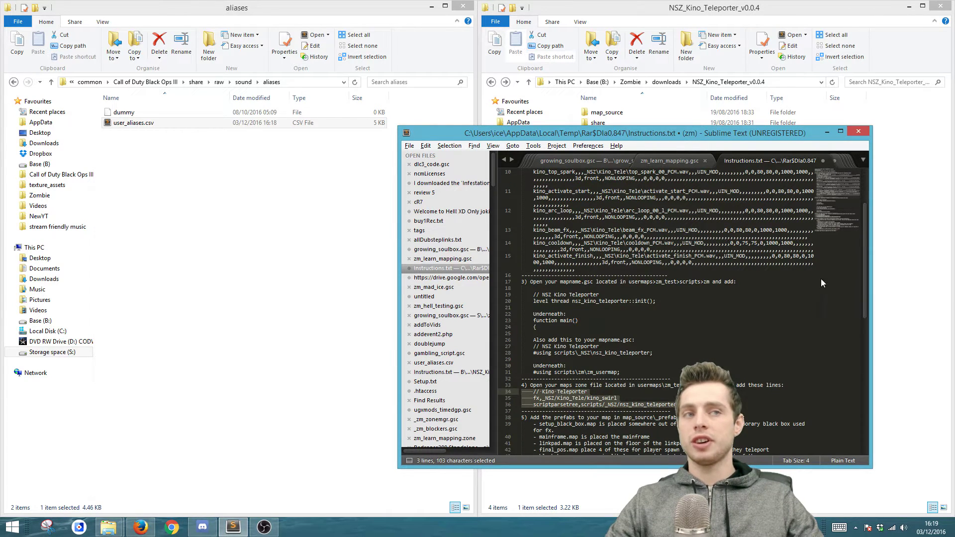
key("ctrl+c")
left_click(890, 322)
Open zm_learn_mapping.zone from the usermaps\zm_learn_mapping\zone_source folder of the Black Ops III directory.
left_click(250, 195)
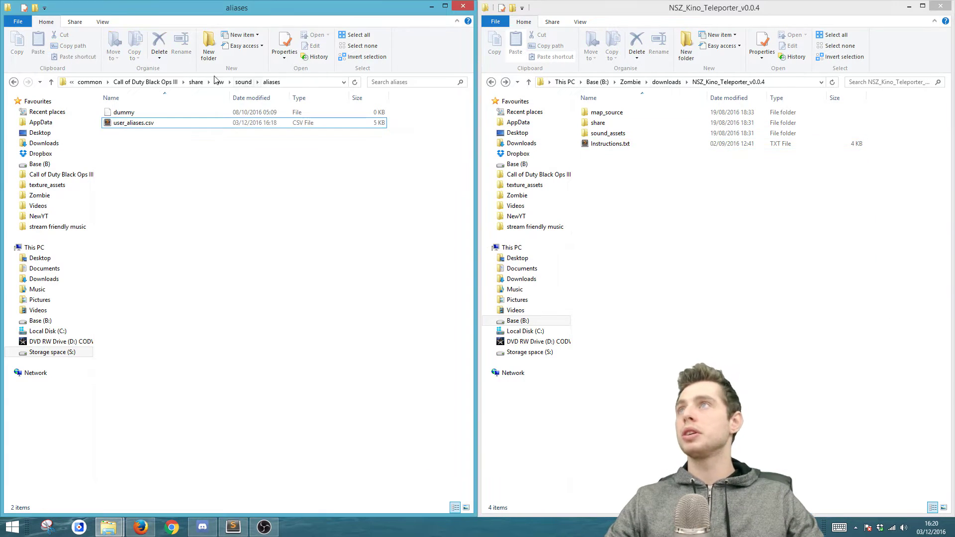
left_click(145, 81)
double_click(141, 363)
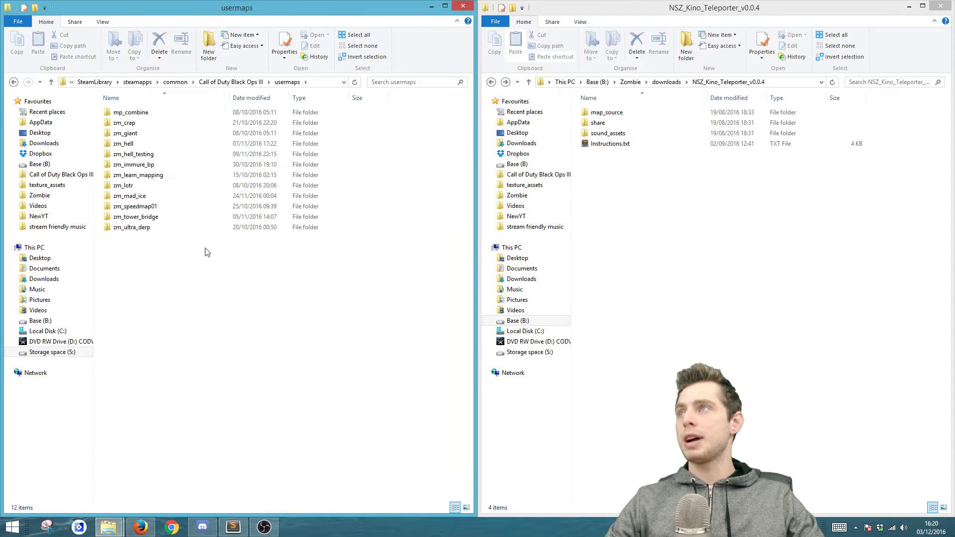
double_click(155, 175)
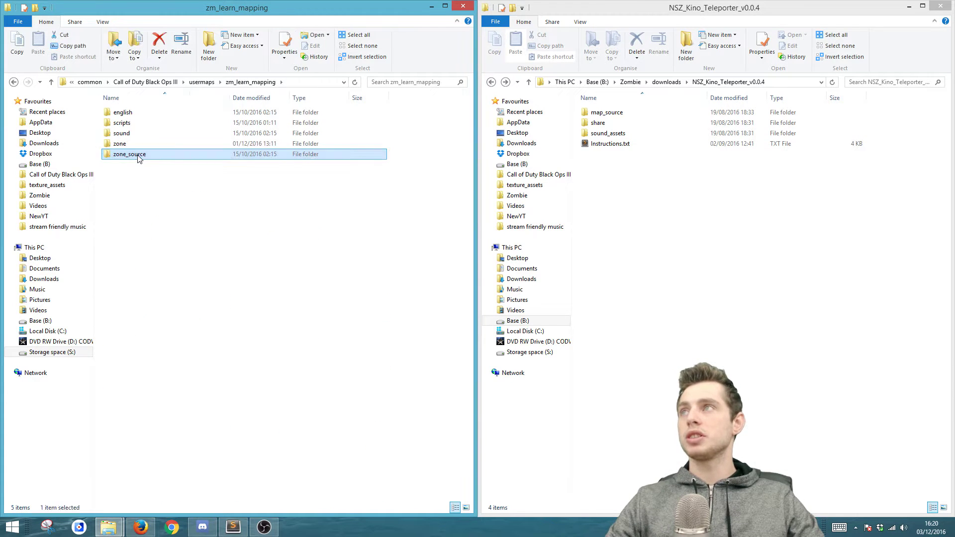
double_click(138, 156)
double_click(148, 145)
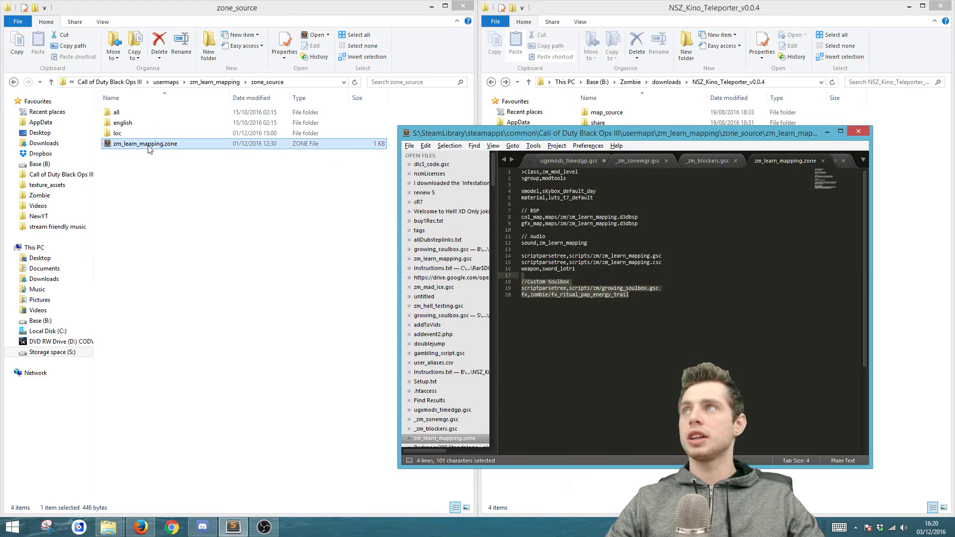
Paste the copied Kino Teleporter lines below the Custom Soulbox entries at the end of zm_learn_mapping.zone and save the file.
left_click(648, 300)
key("Return")
key("Return")
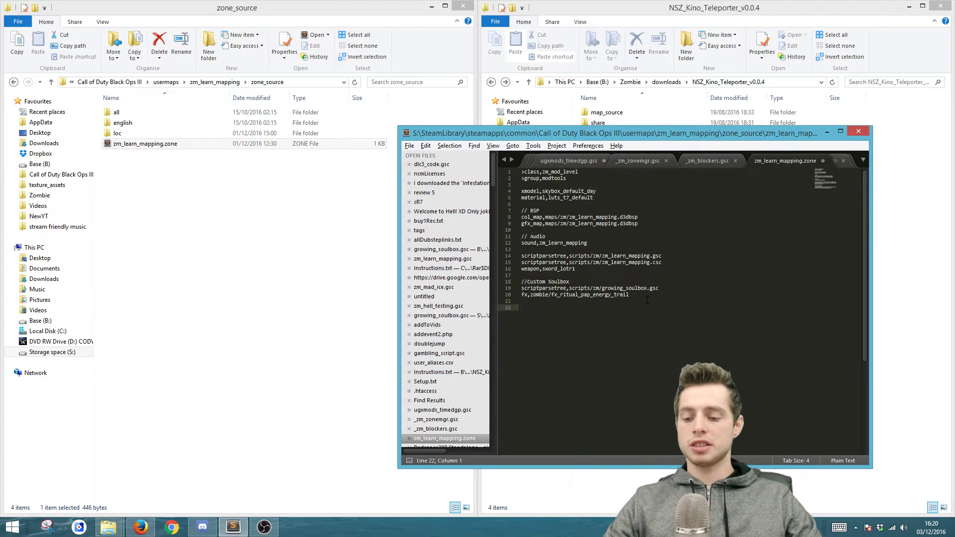
key("ctrl+v")
key("ctrl+s")
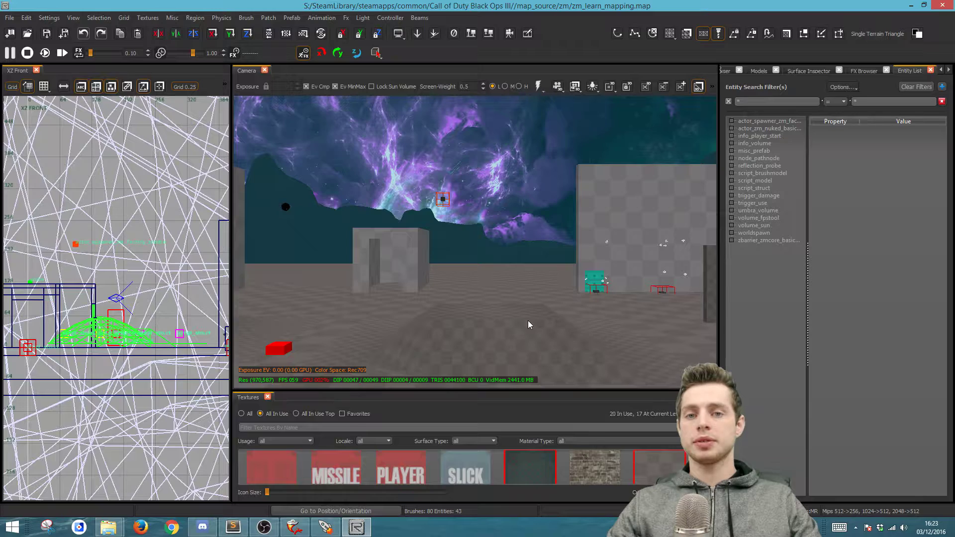
Switch to zm_learn_mapping.map in Radiant, reload the available prefabs, and select black_box_spawns.map from the _NSZ Kino_Teleporter prefabs.
right_click_drag(529, 320, 538, 289)
right_click(573, 28)
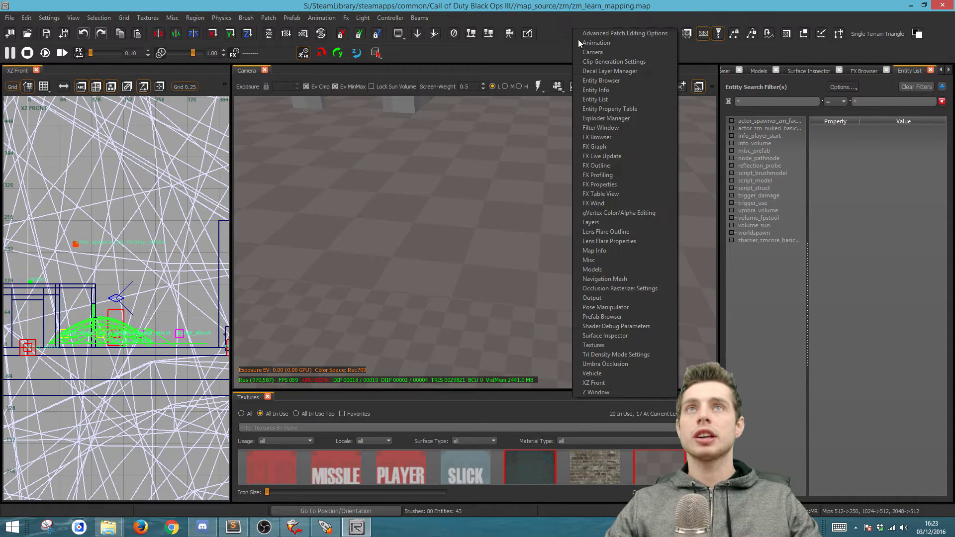
left_click(634, 316)
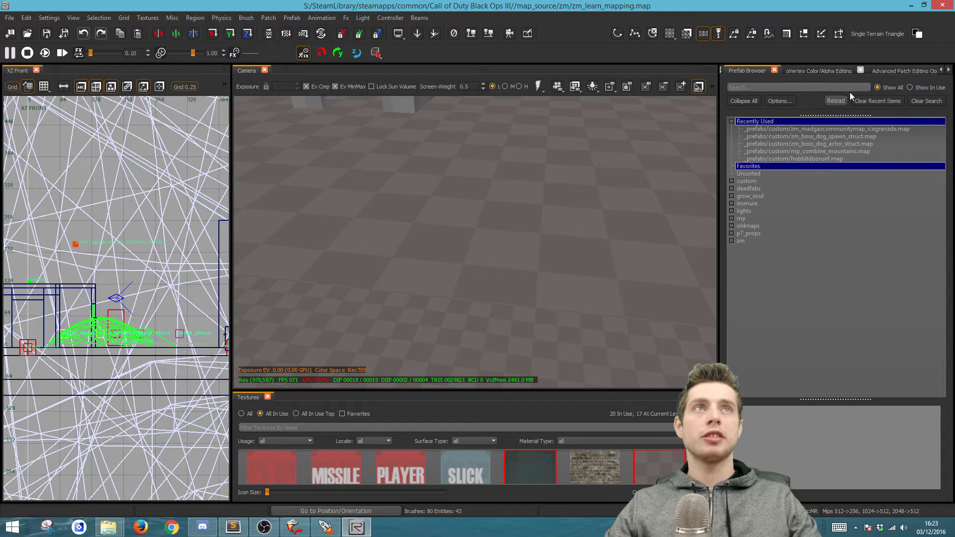
left_click(835, 101)
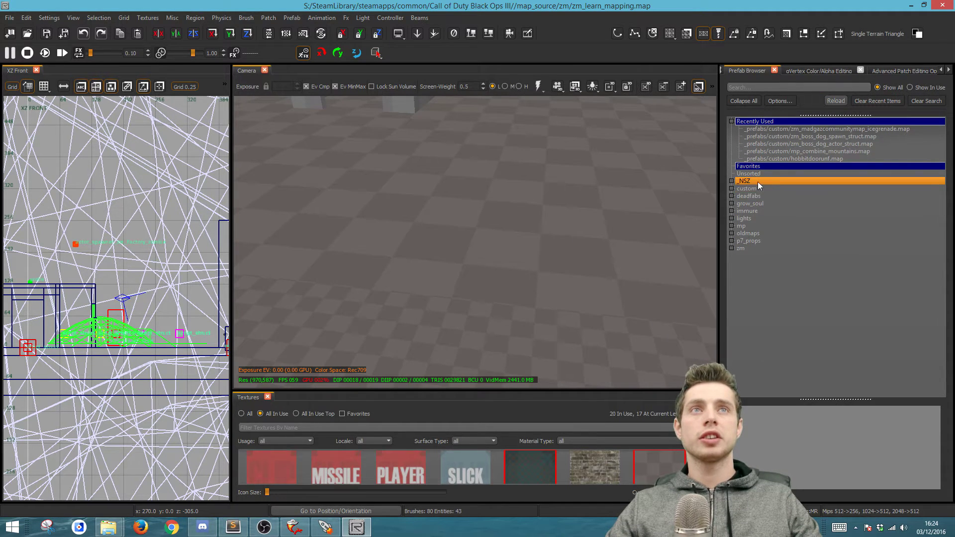
double_click(742, 182)
left_click(739, 189)
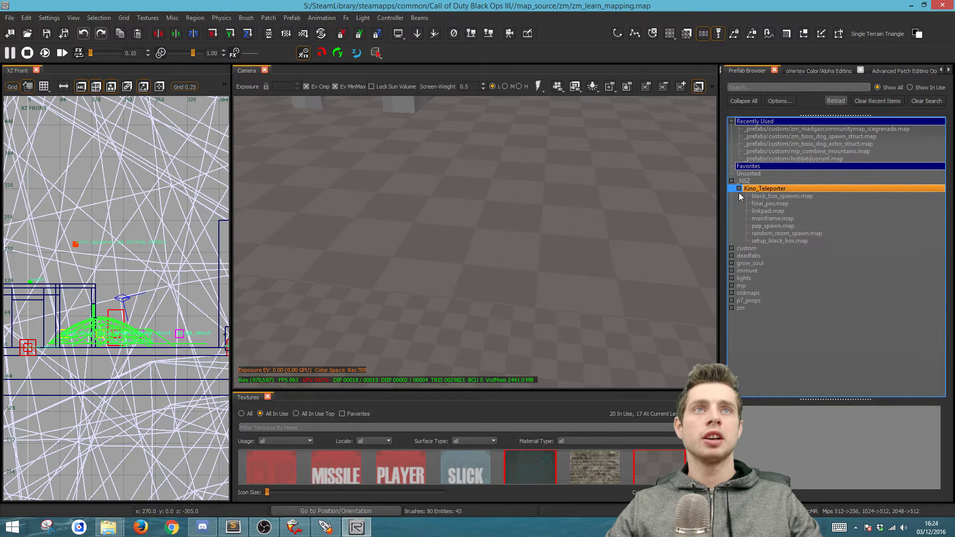
left_click(761, 196)
Set the grid to 256 and move the skybox's bottom brush down 512 units to z -576.
right_click_drag(628, 236, 627, 204)
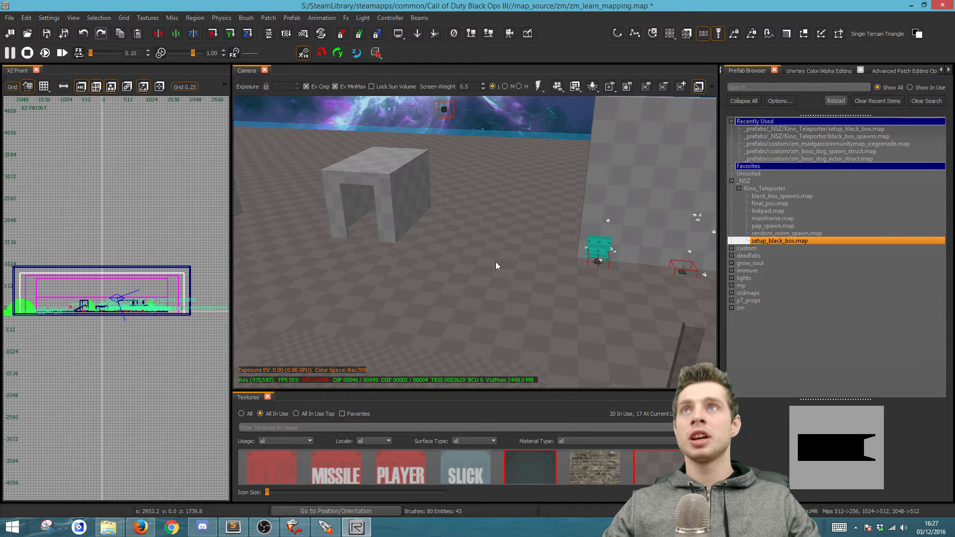
left_click(500, 135)
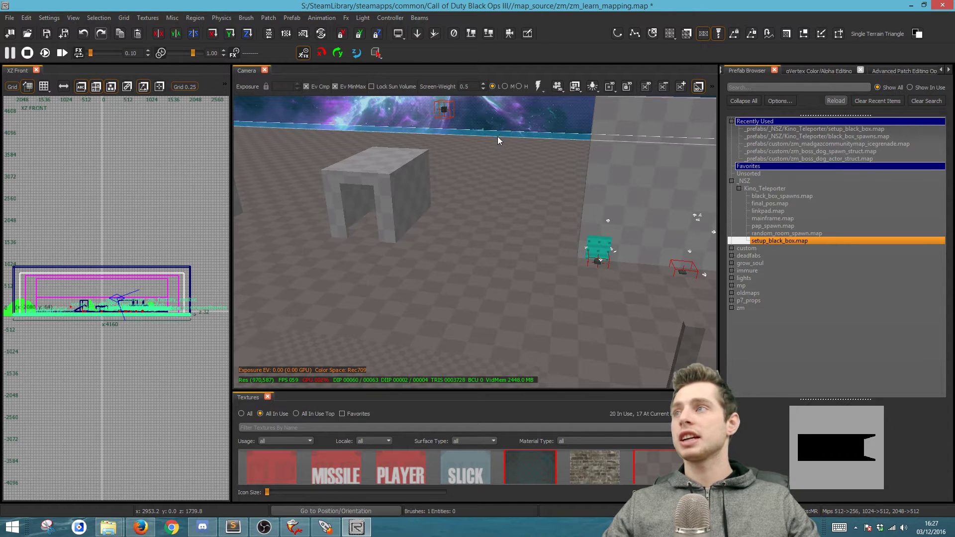
scroll(104, 320, "up", 4)
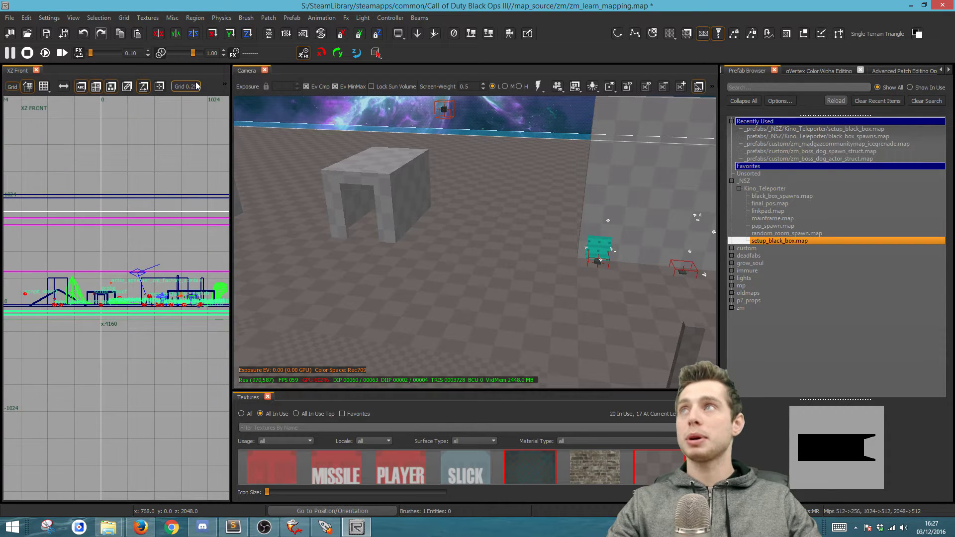
left_click(225, 85)
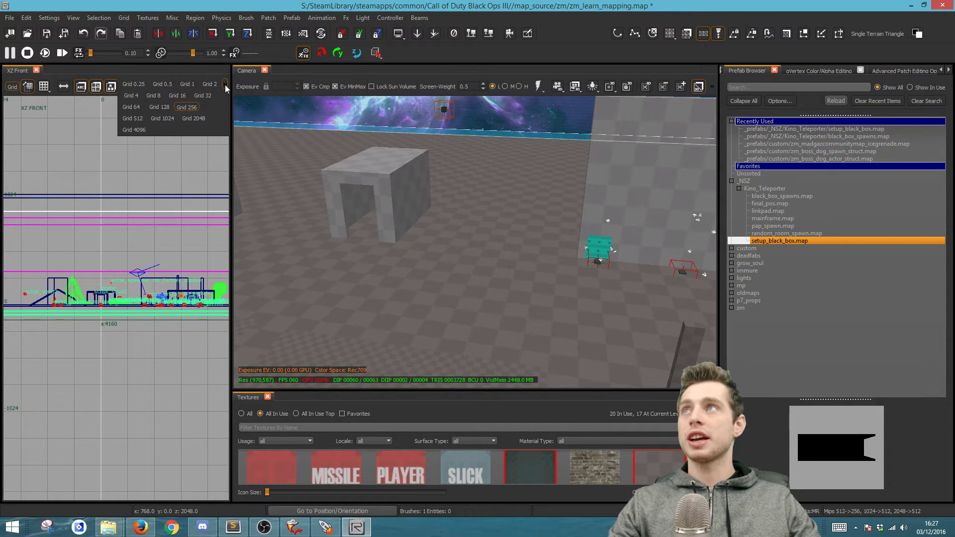
left_click(193, 110)
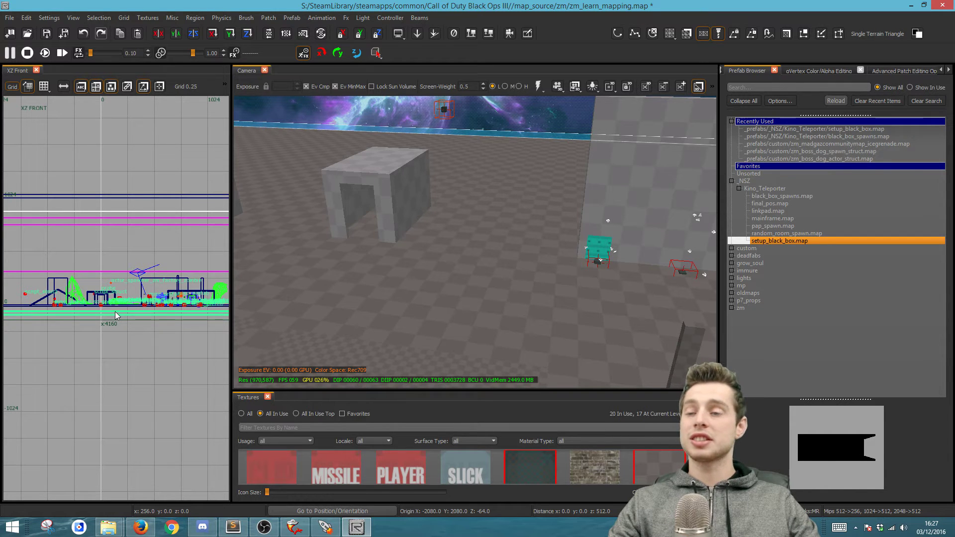
left_click_drag(114, 311, 124, 357)
scroll(103, 322, "down", 6)
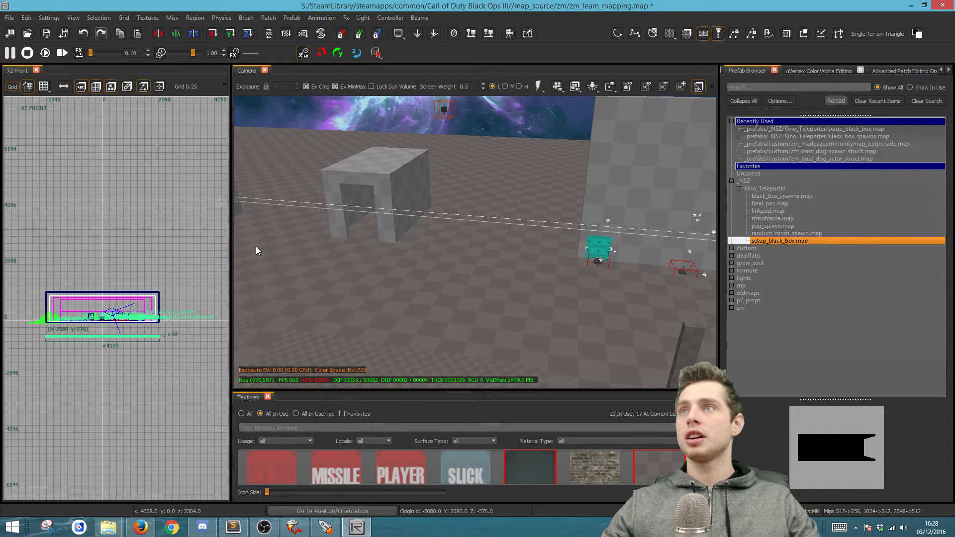
Select the four skybox side walls and extend their lower edges down to the lowered bottom brush.
key("Escape")
left_click(459, 140, "shift")
mouse_move(467, 148)
right_mouse_down()
mouse_move(428, 148)
mouse_move(521, 172)
mouse_move(480, 170)
right_mouse_up()
left_click(466, 149, "shift")
left_click(525, 174, "shift")
left_click(480, 170, "shift")
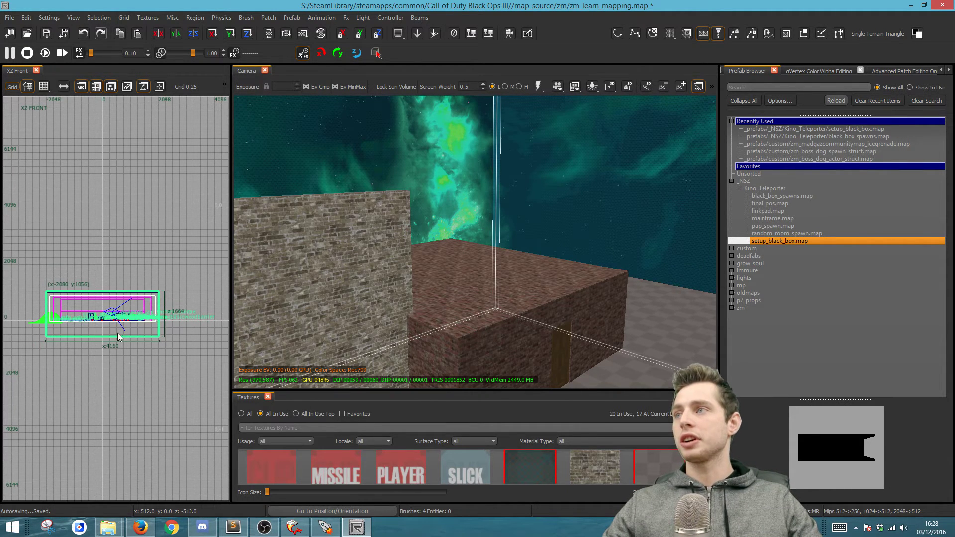
scroll(119, 339, "up", 5)
key("Escape")
Extend the purple volume covering the play area down below the map floor, close to the skybox's bottom.
right_click_drag(359, 295, 502, 302)
right_click_drag(394, 273, 267, 321, "ctrl")
left_click(267, 321, "shift")
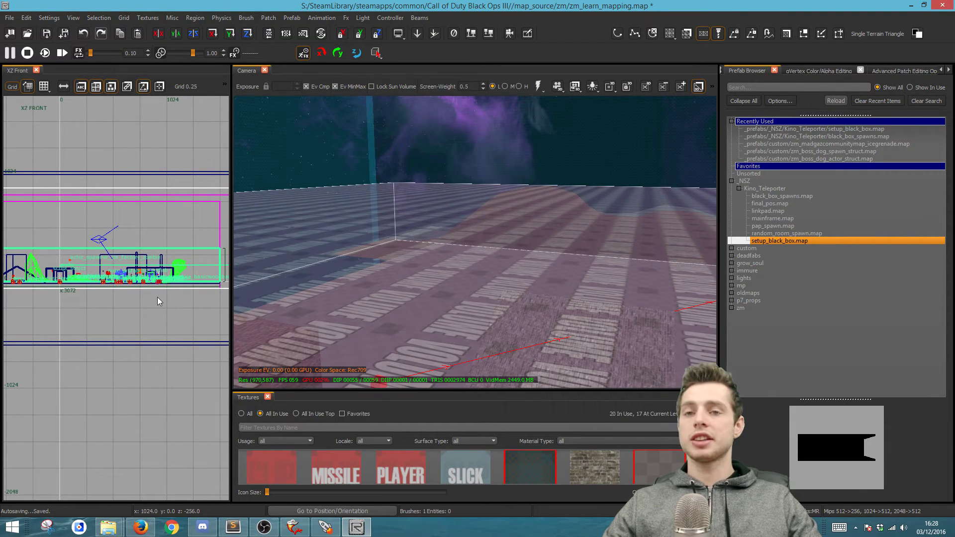
left_click_drag(162, 298, 159, 342)
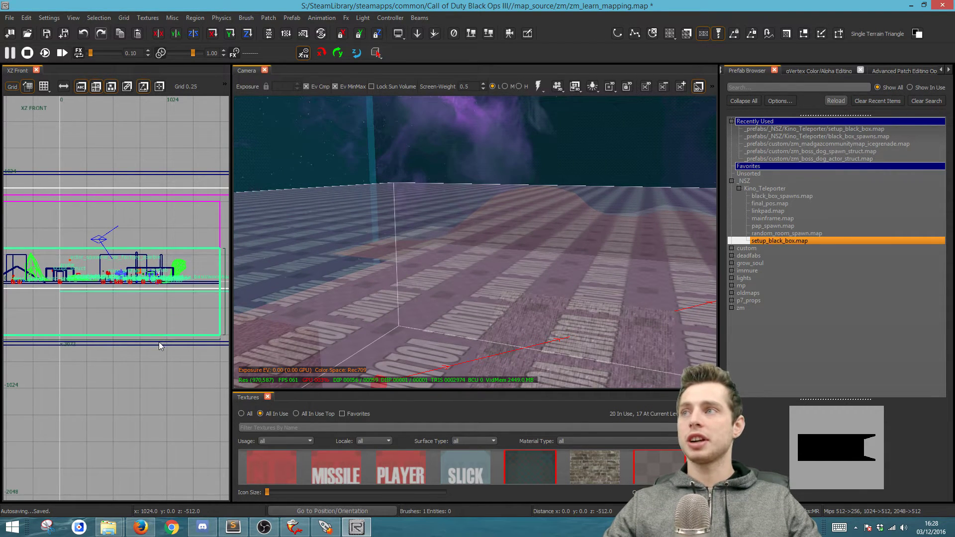
key("Escape")
Extend the light-blue FPSTOOL volume down to the bottom of the skybox.
right_click_drag(300, 329, 299, 238, "ctrl")
left_click(419, 309, "shift")
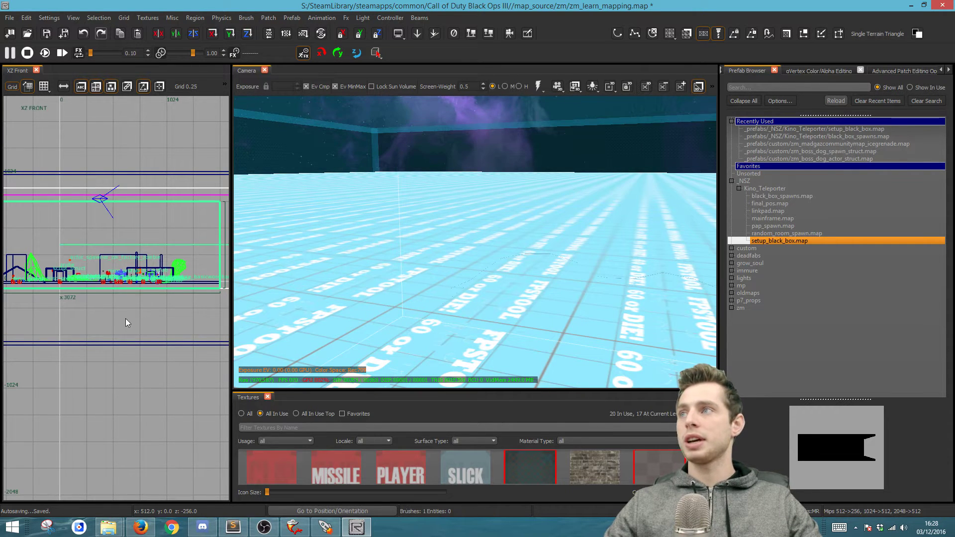
left_click_drag(126, 323, 125, 356)
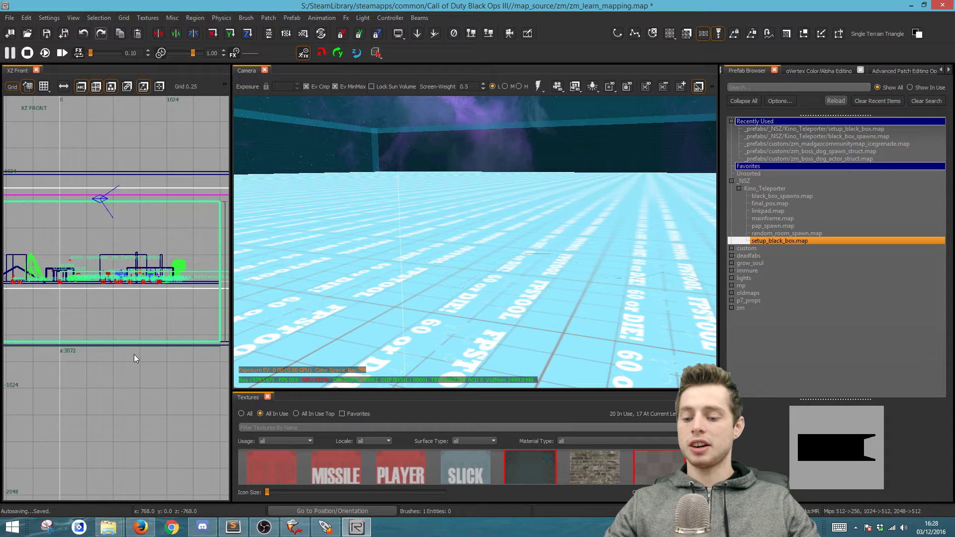
key("Escape")
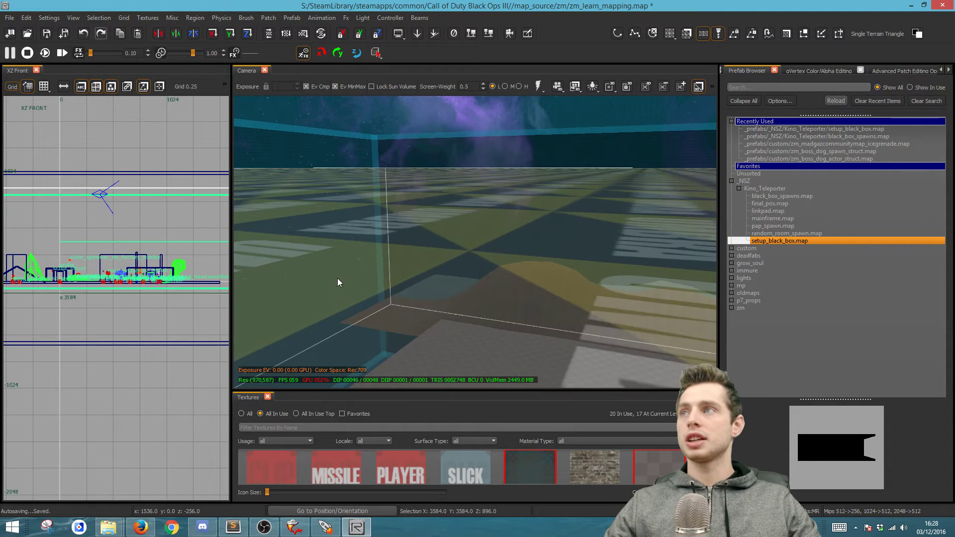
Extend the green and yellow umbra volume and the sun volume down to the bottom of the skybox.
left_click_drag(138, 291, 138, 357)
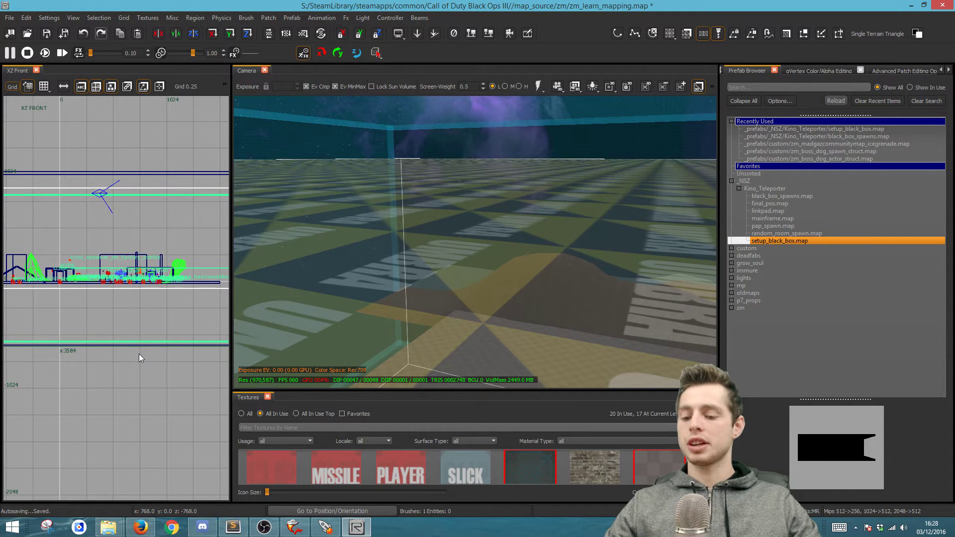
key("Escape")
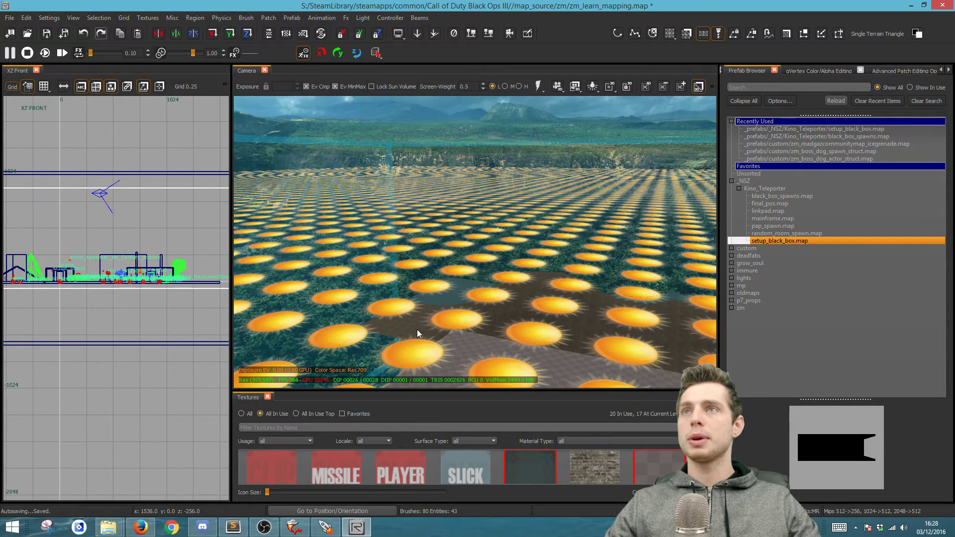
left_click(418, 310)
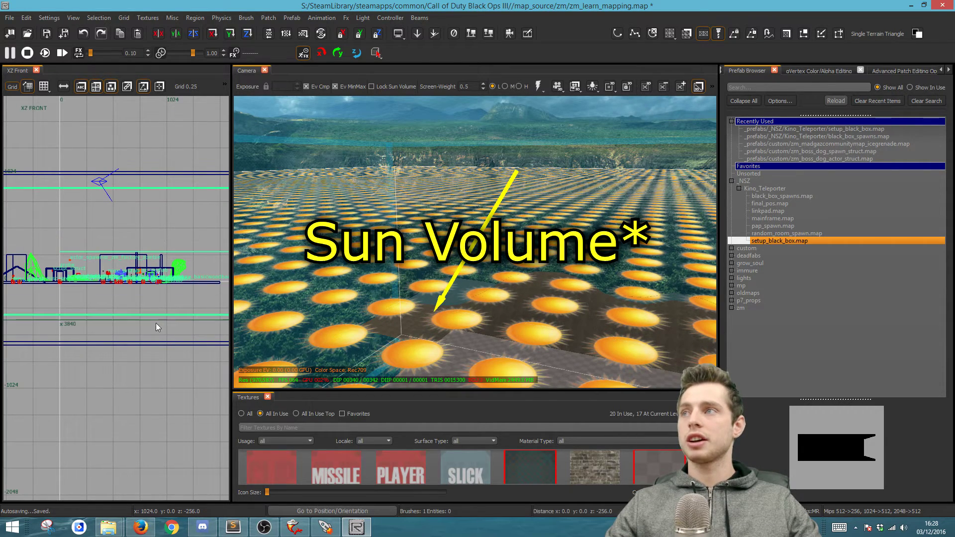
left_click_drag(156, 324, 152, 352)
key("Escape")
Place the setup_black_box.map prefab in the map and lower it beneath the floor to about z -152.
right_click_drag(348, 303, 348, 329)
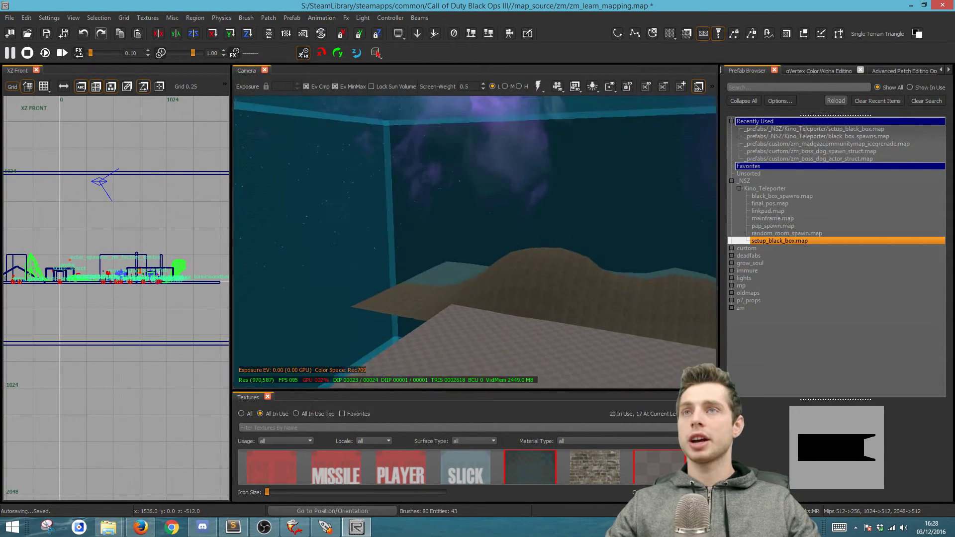
right_click_drag(276, 307, 423, 234)
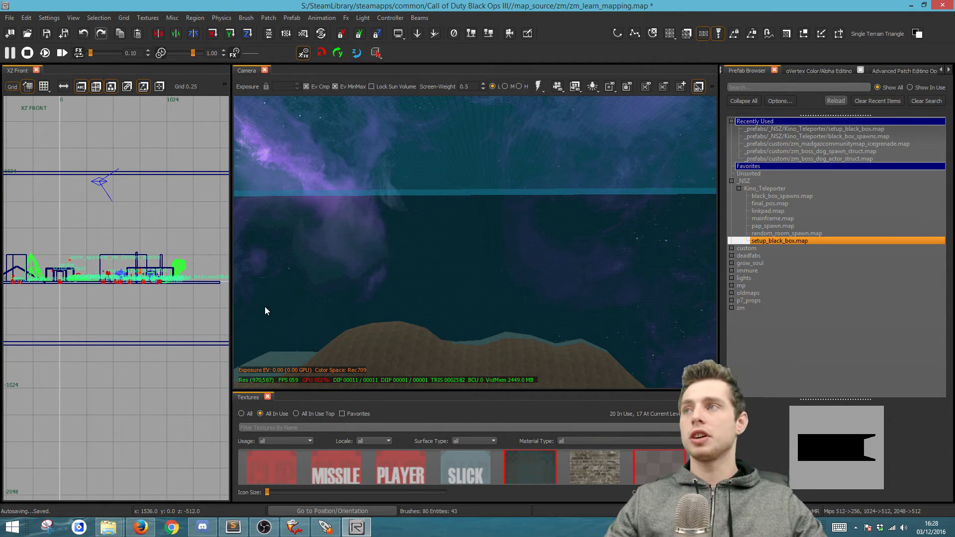
right_click_drag(245, 303, 458, 368)
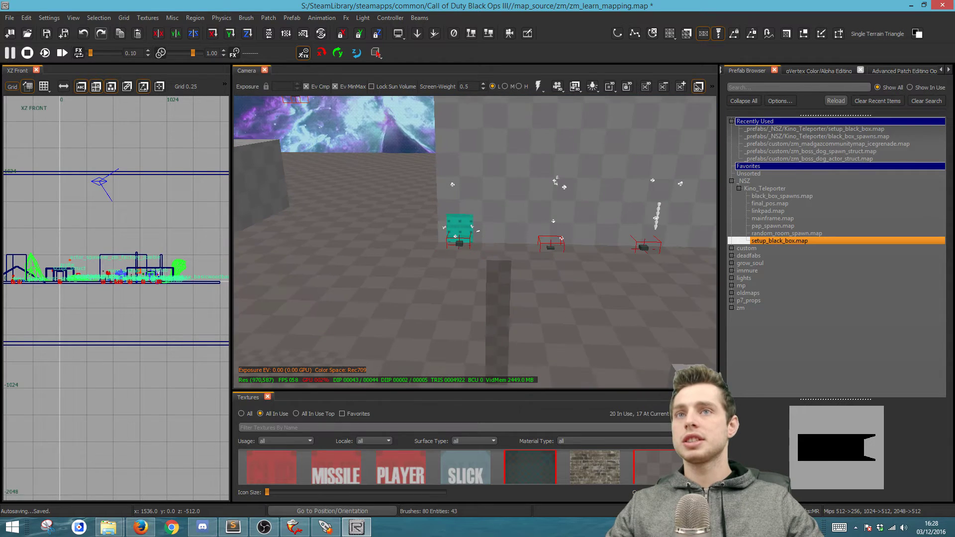
left_click_drag(765, 243, 375, 267)
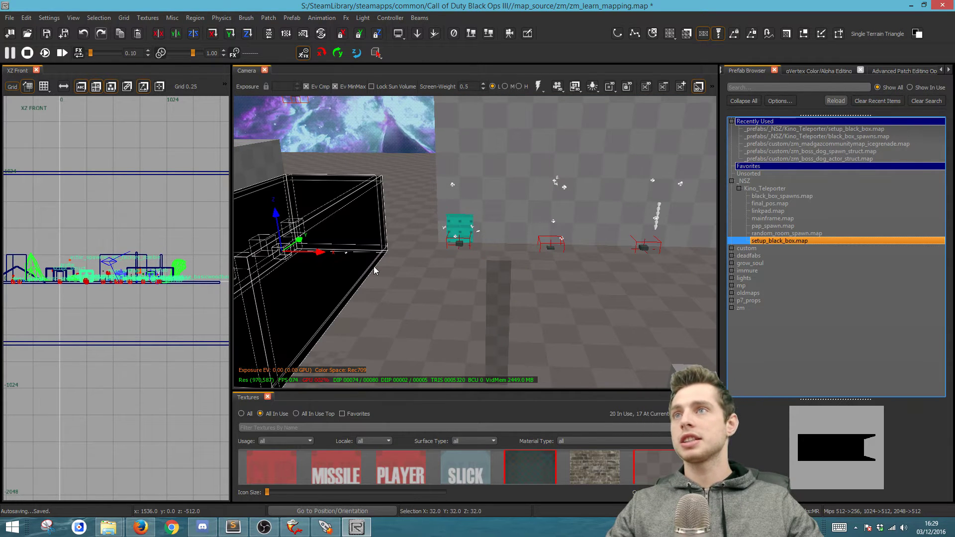
left_click_drag(295, 314, 317, 400)
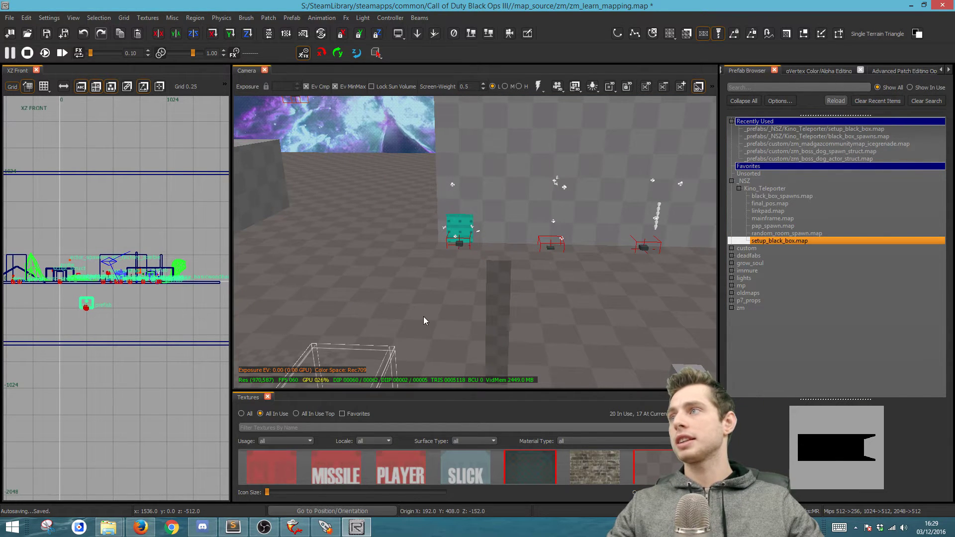
Place the random_room_spawn.map prefab inside an enclosed room beneath the map floor.
key("Escape")
mouse_move(403, 300)
right_mouse_down()
mouse_move(403, 369)
mouse_move(378, 283)
mouse_move(402, 296)
right_mouse_up()
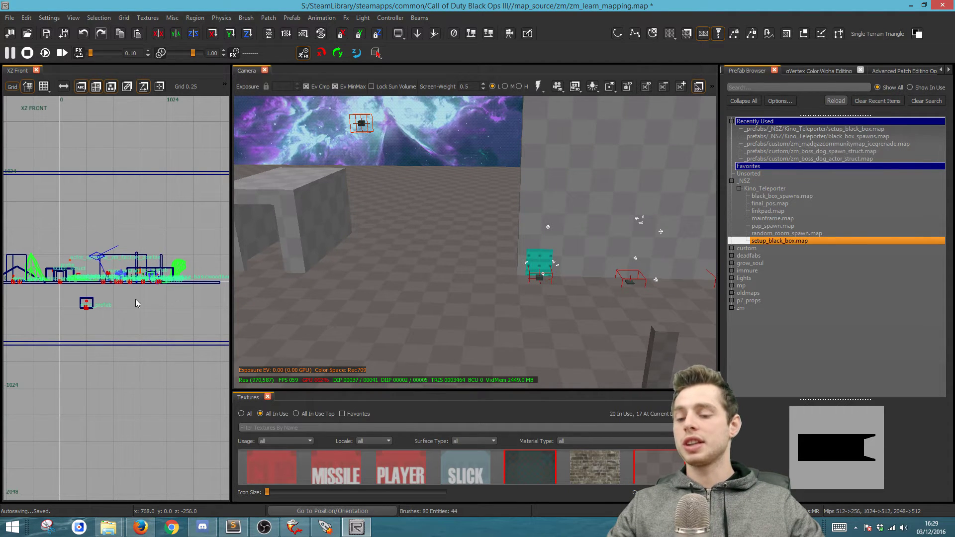
right_click_drag(448, 304, 402, 264)
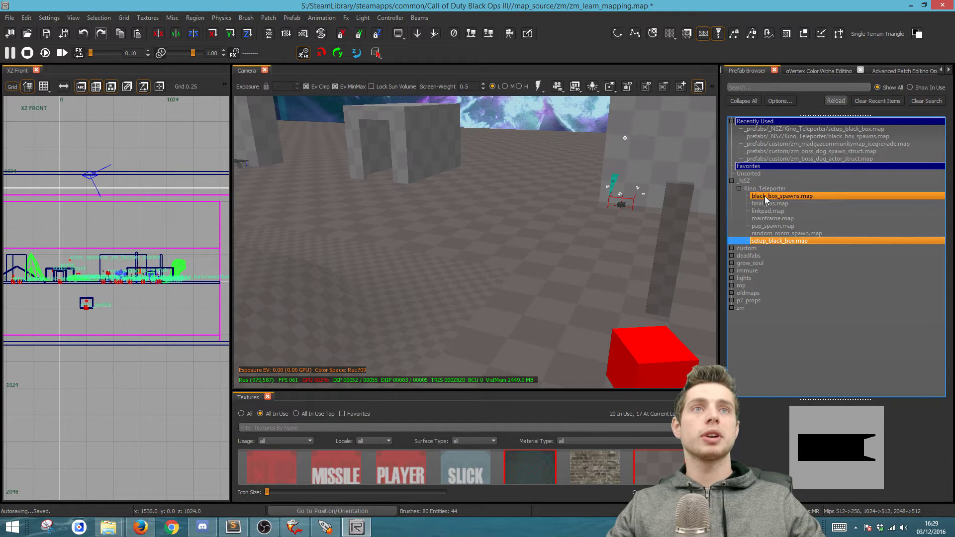
left_click_drag(782, 234, 558, 216)
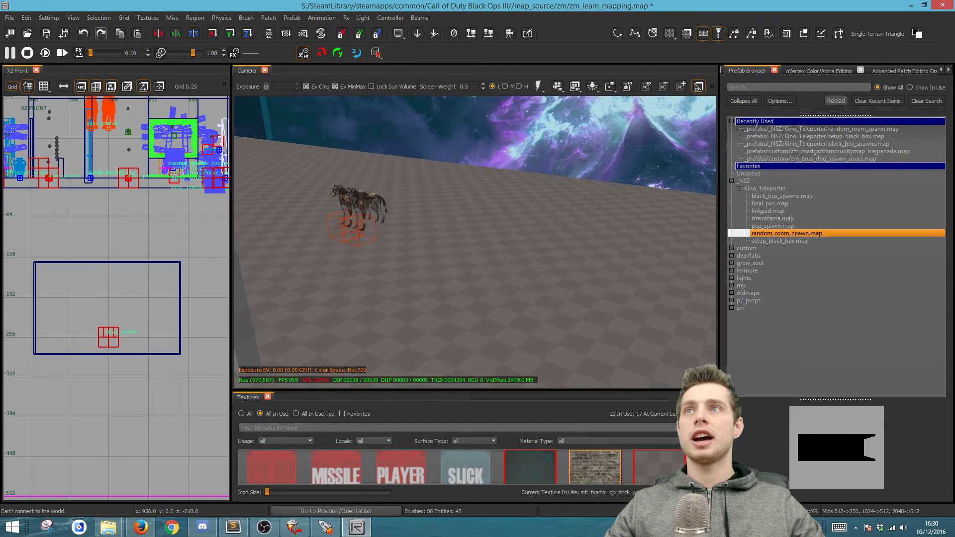
right_click_drag(540, 247, 546, 258)
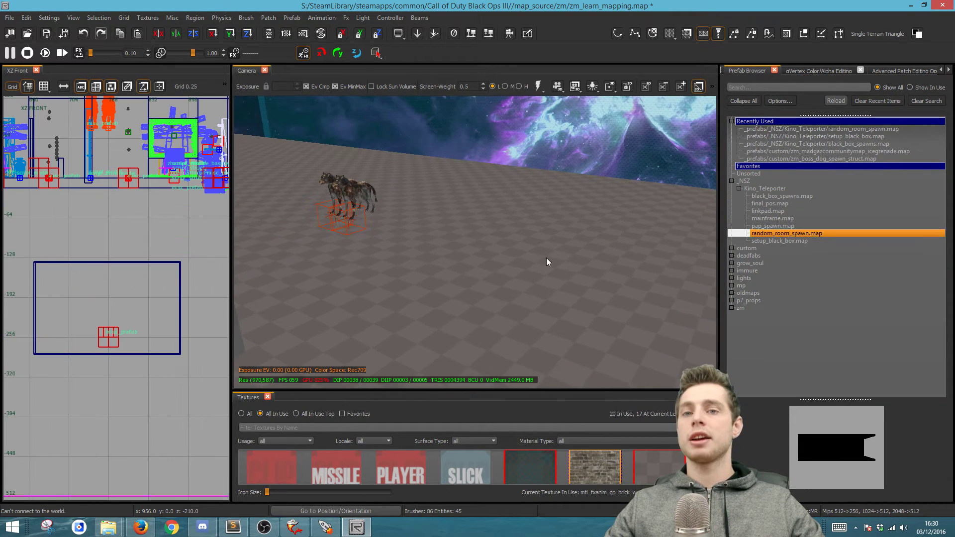
Draw a large box brush about 272 units high at the edge of the play area and turn it into a room with CSG Hollow.
key("ctrl+Tab")
mouse_move(73, 196)
left_mouse_down()
mouse_move(115, 256)
mouse_move(124, 248)
left_mouse_up()
left_click_drag(108, 228, 101, 219)
mouse_move(613, 213)
left_mouse_down()
mouse_move(601, 146)
mouse_move(617, 92)
left_mouse_up()
key("ctrl+Tab")
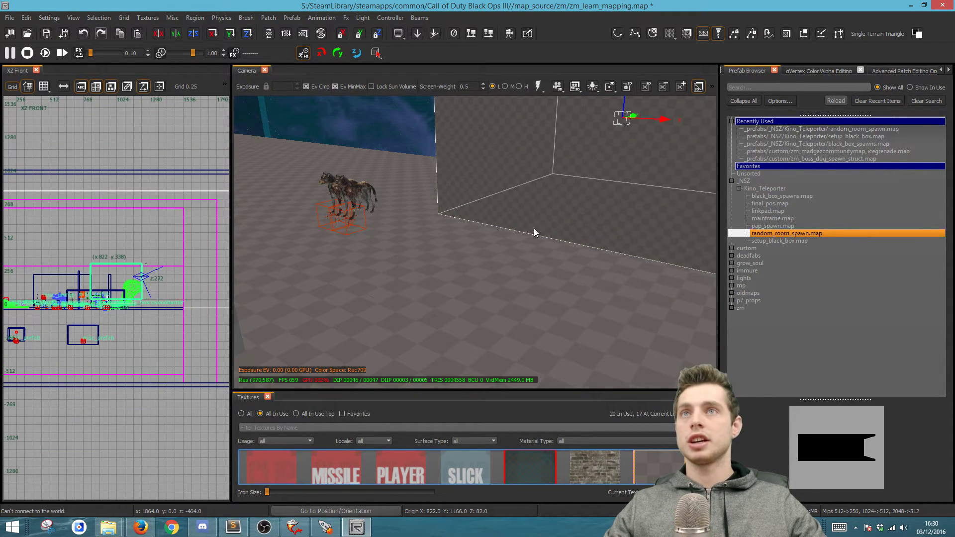
left_click(98, 18)
mouse_move(132, 183)
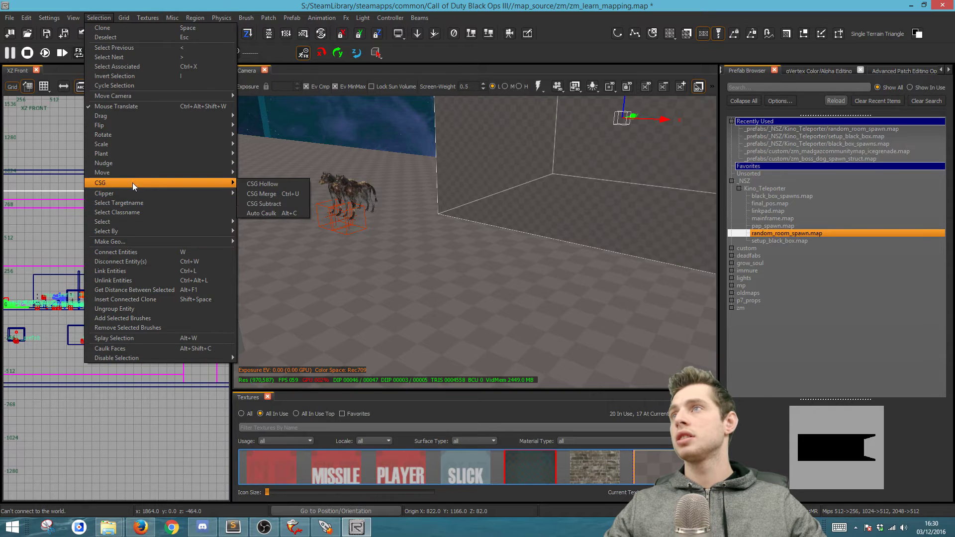
left_click(282, 184)
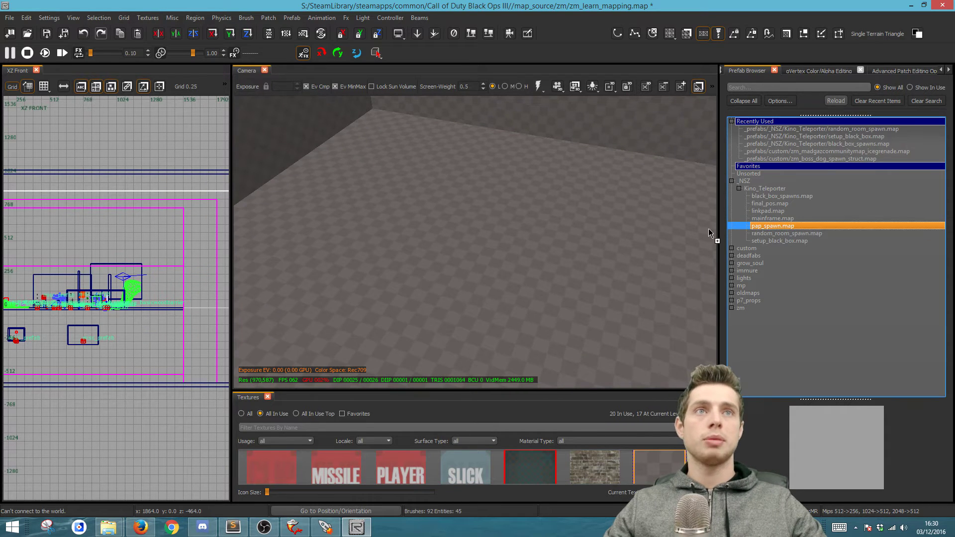
Place the pap_spawn.map prefab inside the hollow room and clone it to make four player spawns near the Pack-a-Punch machine.
left_click_drag(709, 233, 426, 260)
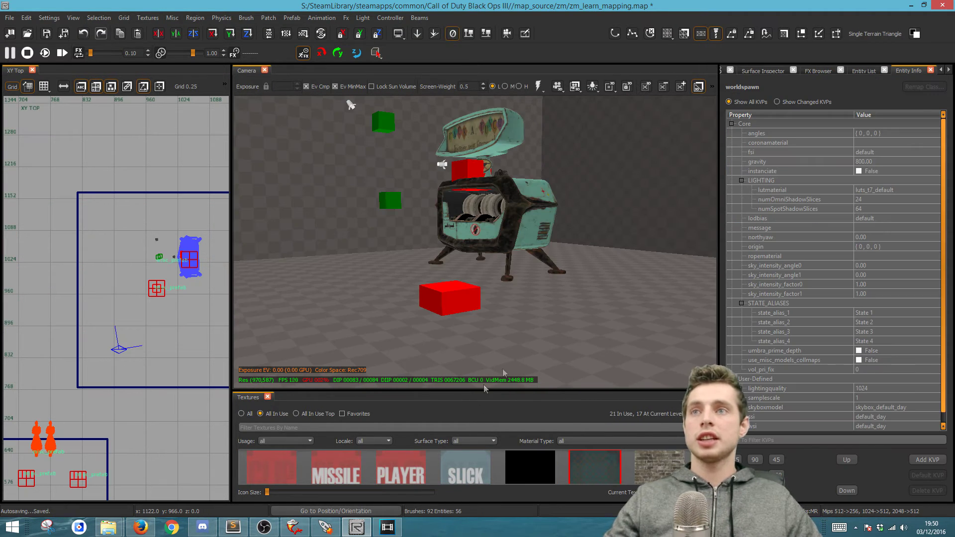
left_click(453, 306)
mouse_move(157, 290)
left_mouse_down()
mouse_move(125, 290)
mouse_move(126, 317)
mouse_move(157, 318)
left_mouse_up()
key("space")
key("space")
key("Escape")
right_click_drag(519, 306, 513, 352)
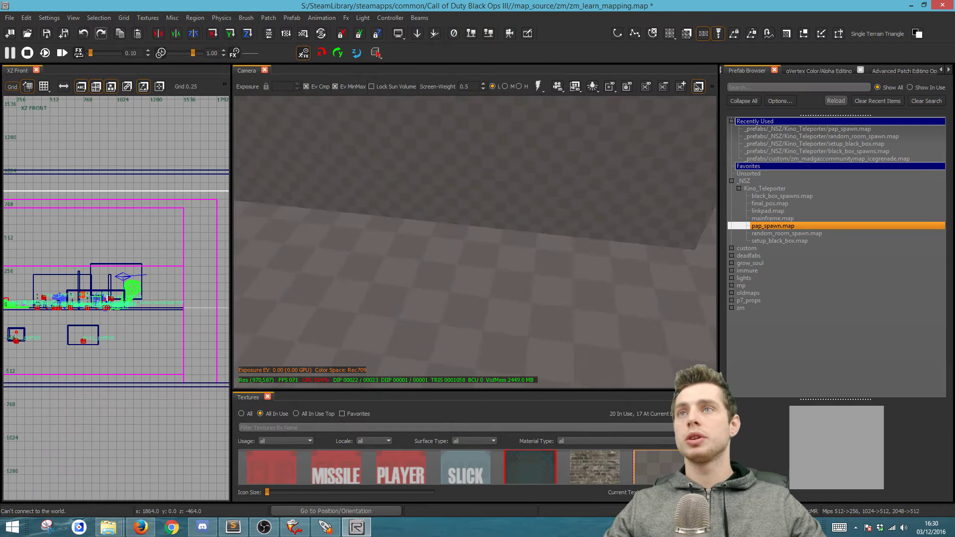
Place the mainframe.map prefab on the open floor of the main play area.
left_click(344, 322, "shift")
key("Escape")
left_click(319, 327, "shift")
right_click_drag(319, 327, 152, 299)
right_click_drag(526, 298, 697, 298)
right_click_drag(476, 287, 621, 298)
middle_click(476, 287, "ctrl+alt")
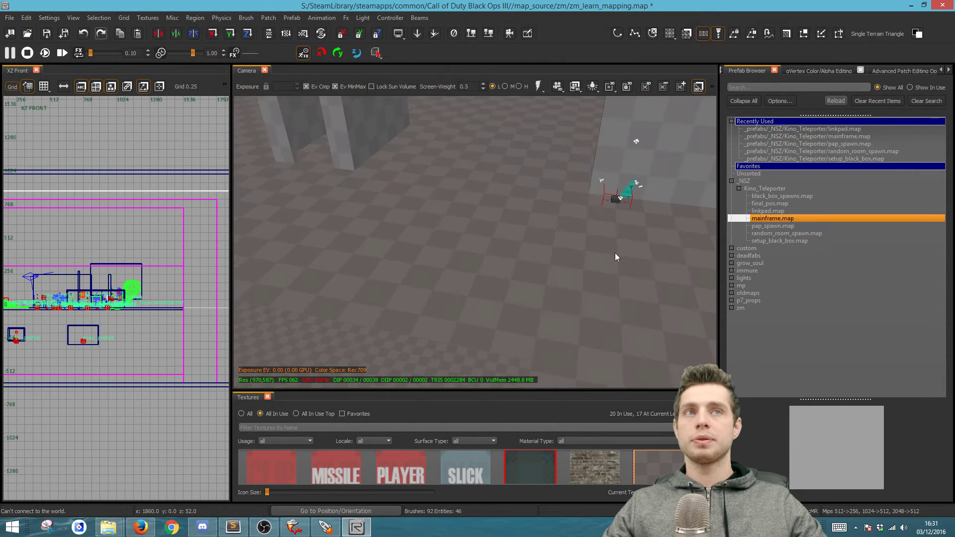
left_click_drag(753, 218, 453, 233)
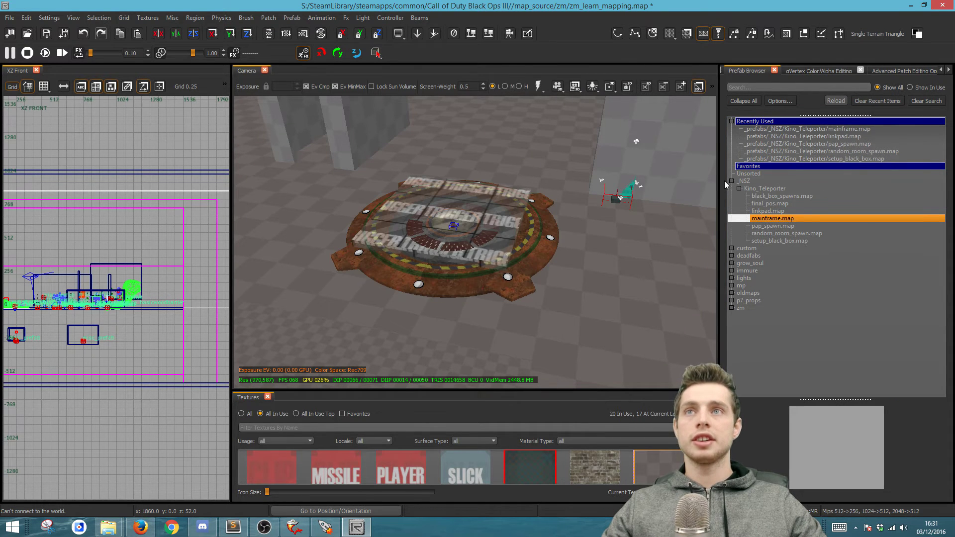
Place the linkpad.map prefab on the floor beside the mainframe, at a height of z 8.
left_click(778, 211)
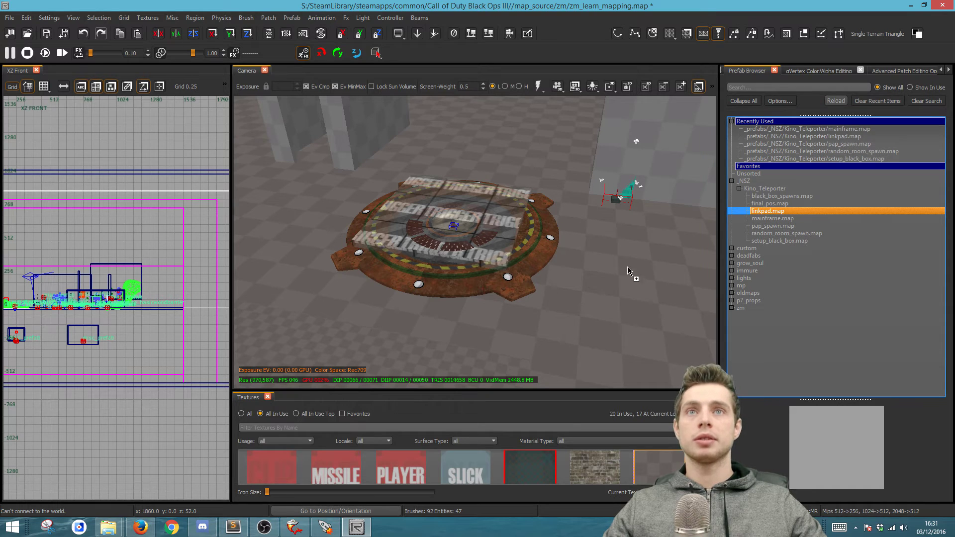
left_click_drag(628, 271, 633, 256)
left_click_drag(635, 221, 635, 220)
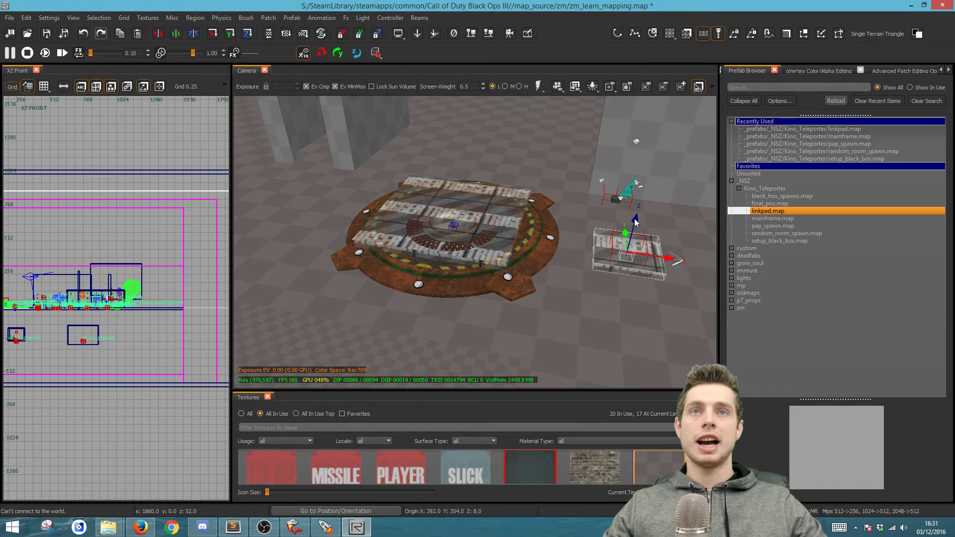
key("Escape")
right_click_drag(614, 281, 545, 251)
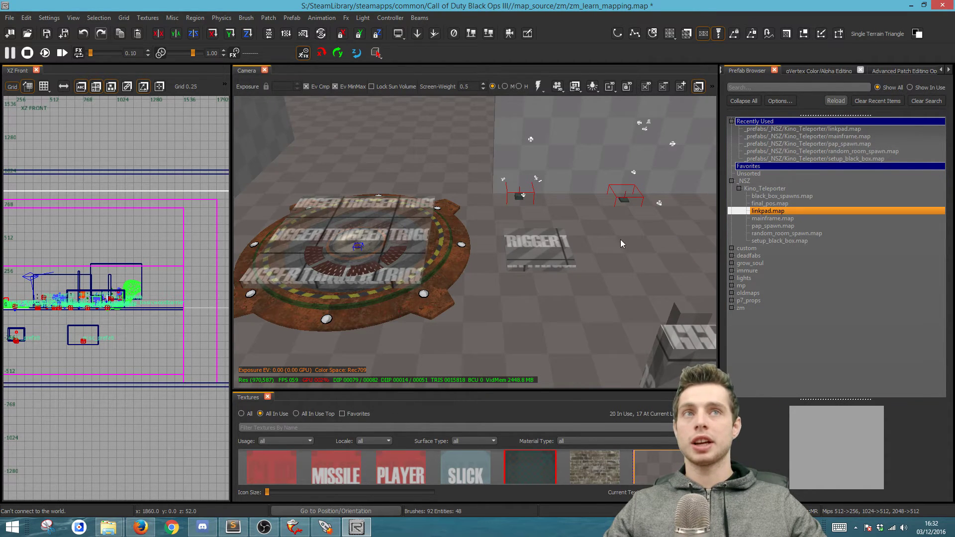
Filter all models by "telepor" and place the round p7_zm_der_teleporter_pad model inside the link pad trigger.
key("m")
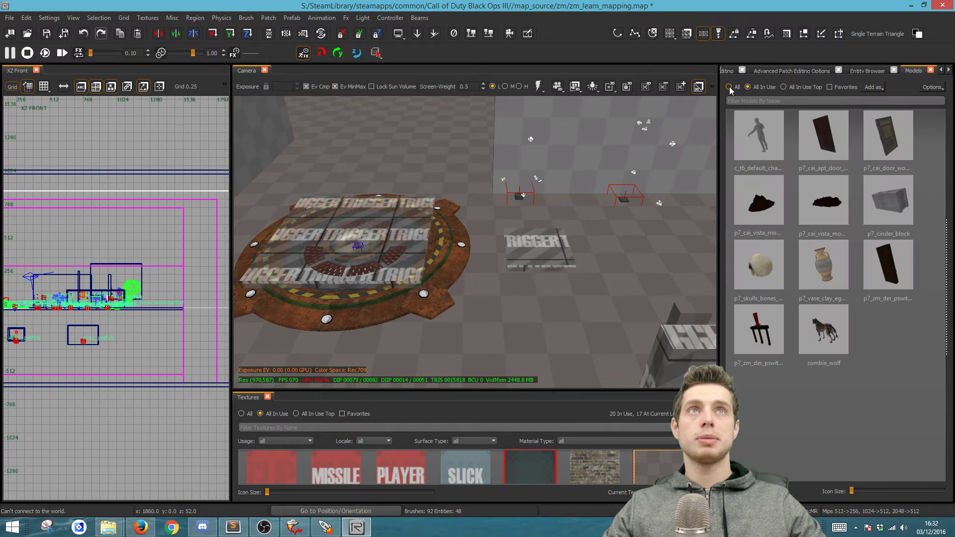
left_click(729, 87)
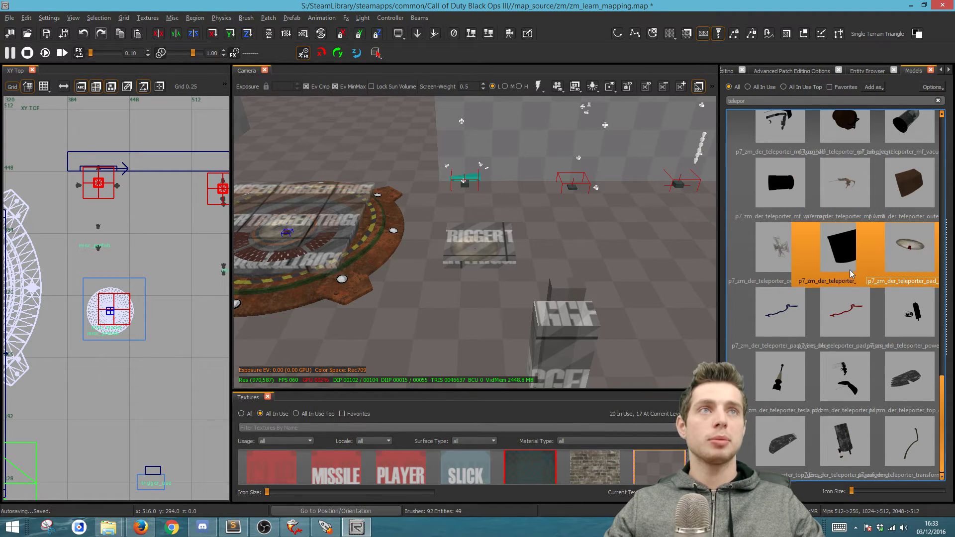
left_click(488, 251, "shift")
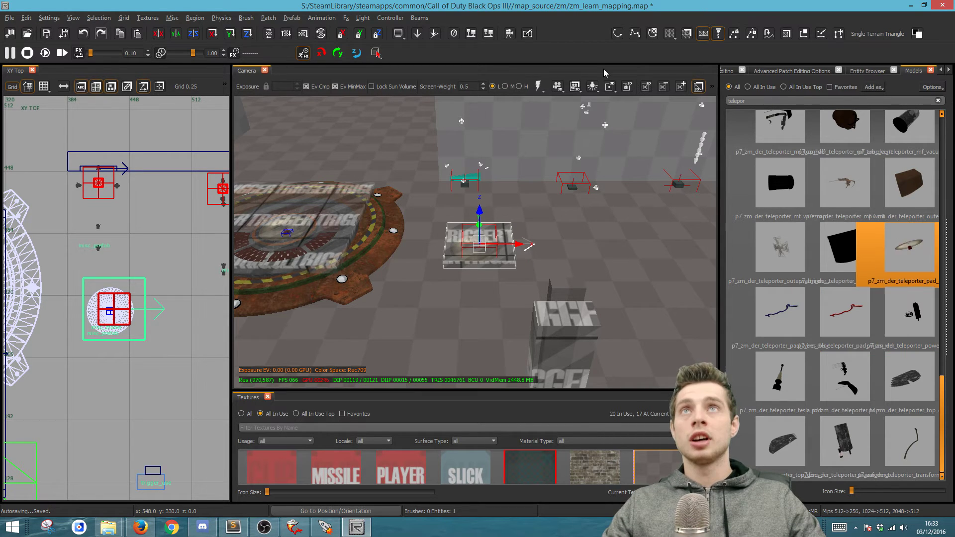
Place the final_pos.map prefab on the floor near the link pad and clone it into a row of four, one per player.
right_click(558, 34)
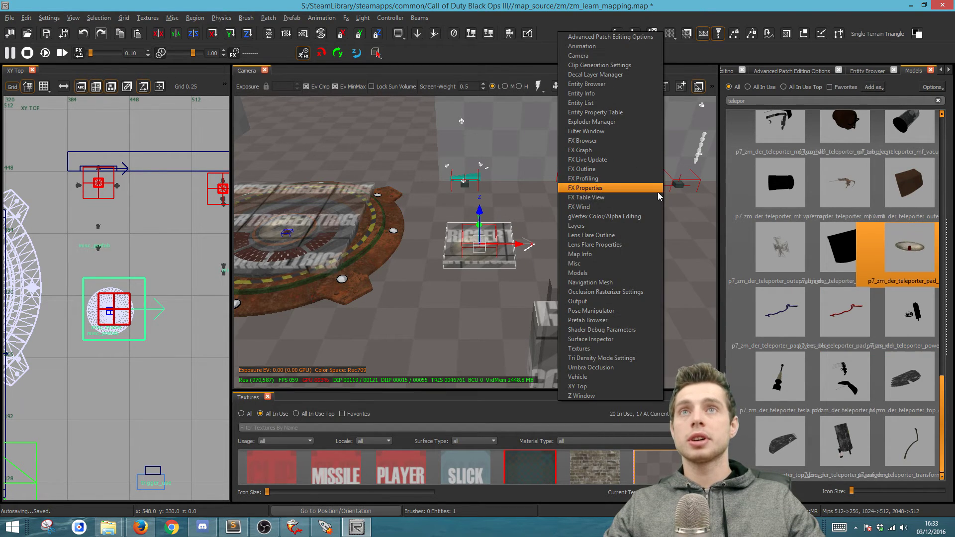
left_click(602, 320)
key("Escape")
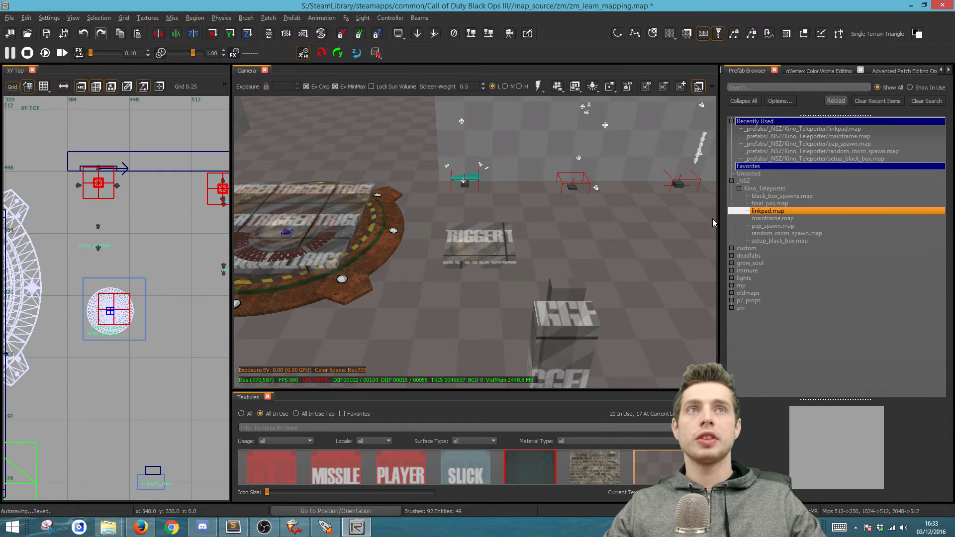
left_click_drag(768, 206, 223, 303)
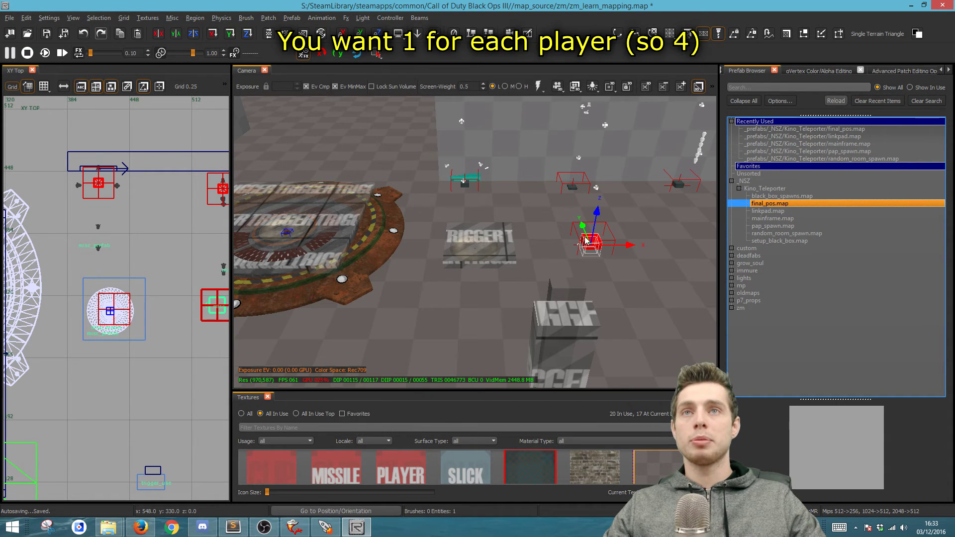
scroll(223, 303, "down", 5)
scroll(194, 301, "up", 6)
key("space")
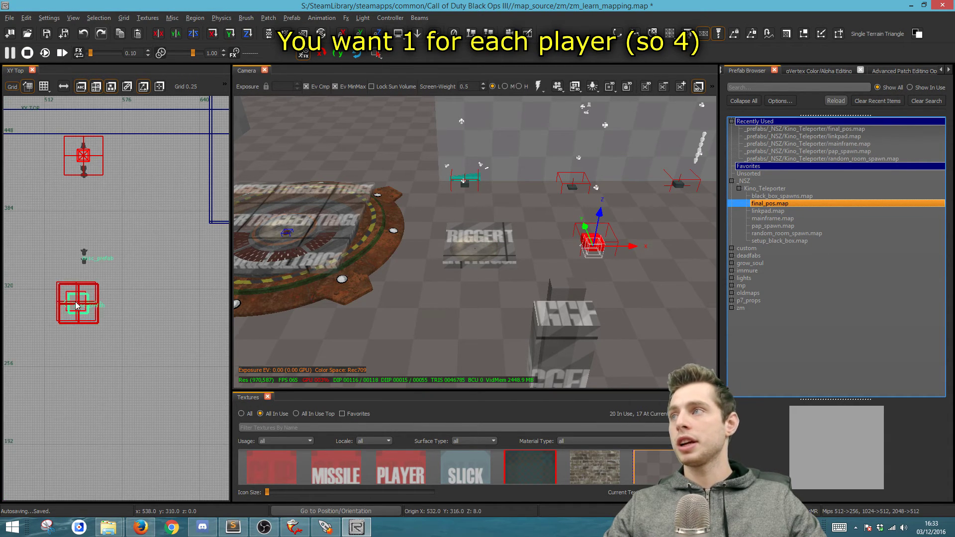
left_click_drag(76, 304, 163, 299)
key("space")
key("Escape")
scroll(164, 299, "down", 1)
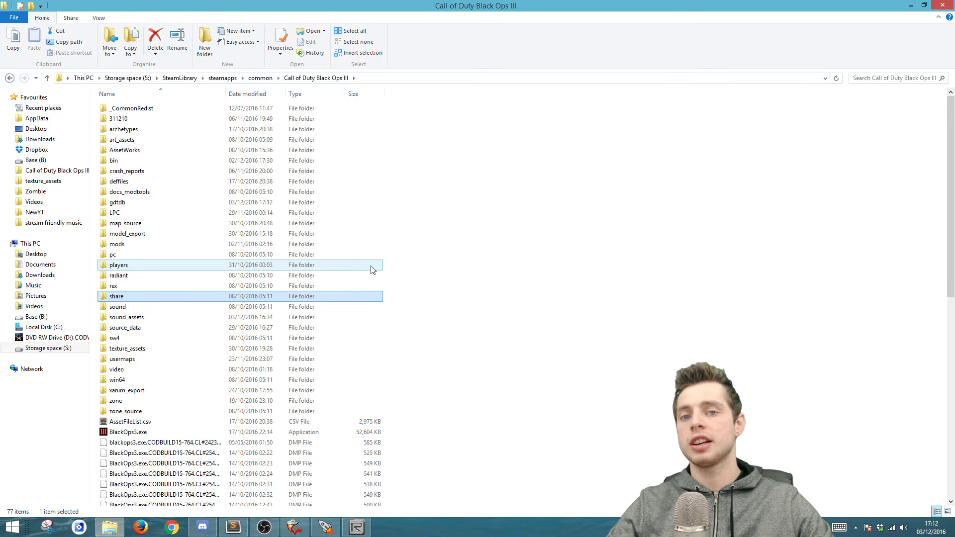
Open nsz_kino_teleporter.gsc from the share\raw\scripts\_NSZ folder in Sublime Text, with the editor maximized.
double_click(125, 298)
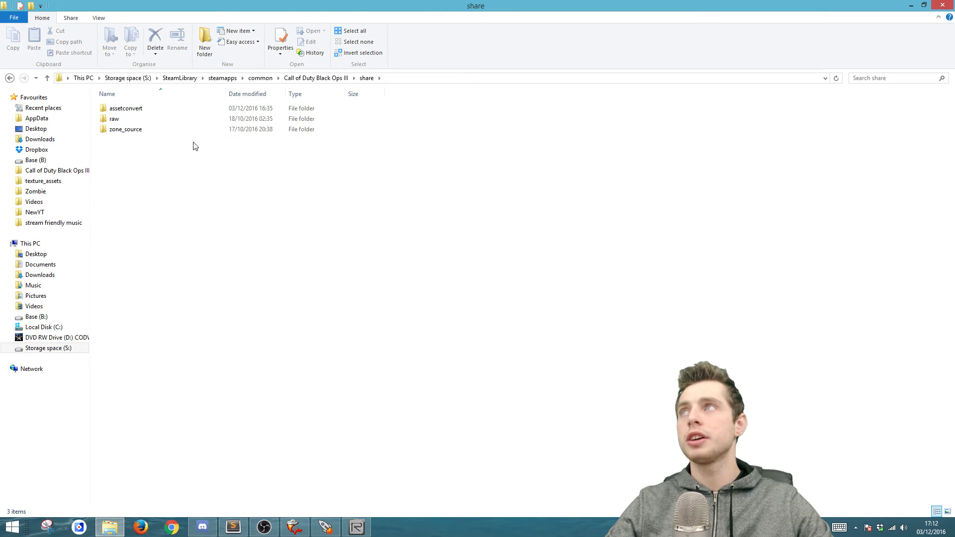
double_click(149, 119)
double_click(144, 254)
left_click(128, 109)
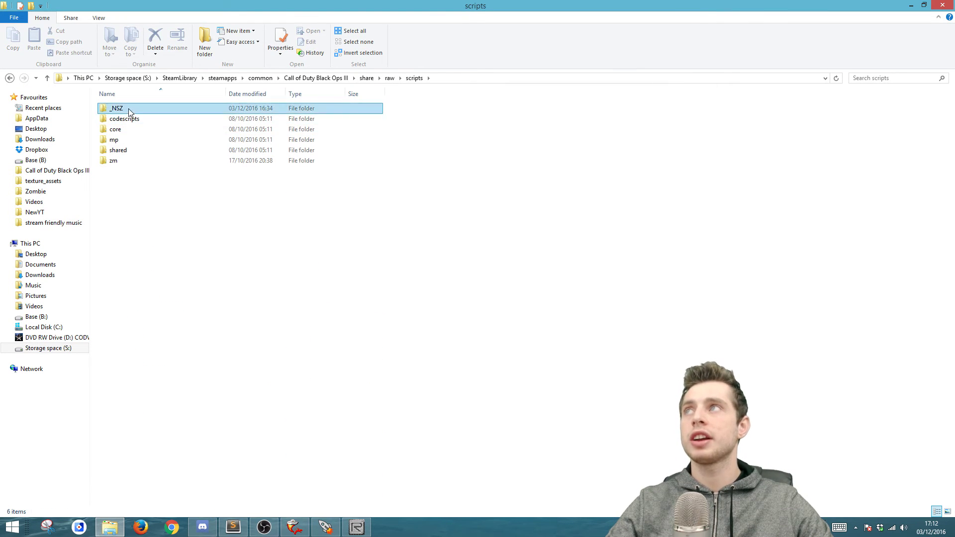
double_click(150, 108)
double_click(142, 109)
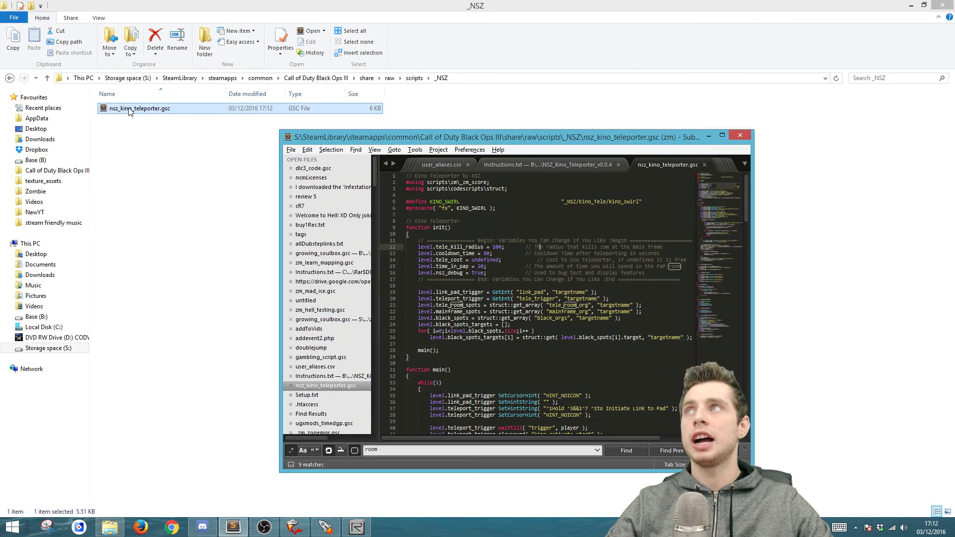
left_click(724, 136)
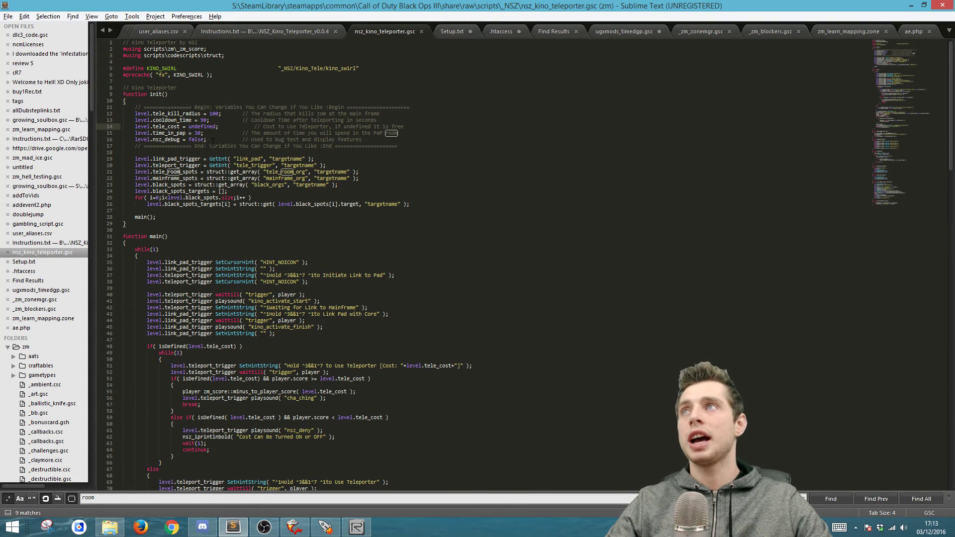
Examine the changeable variables in init(): tele_kill_radius, cooldown_time, tele_cost, time_in_pap and nsz_debug.
left_click_drag(209, 140, 122, 114)
left_click(189, 145)
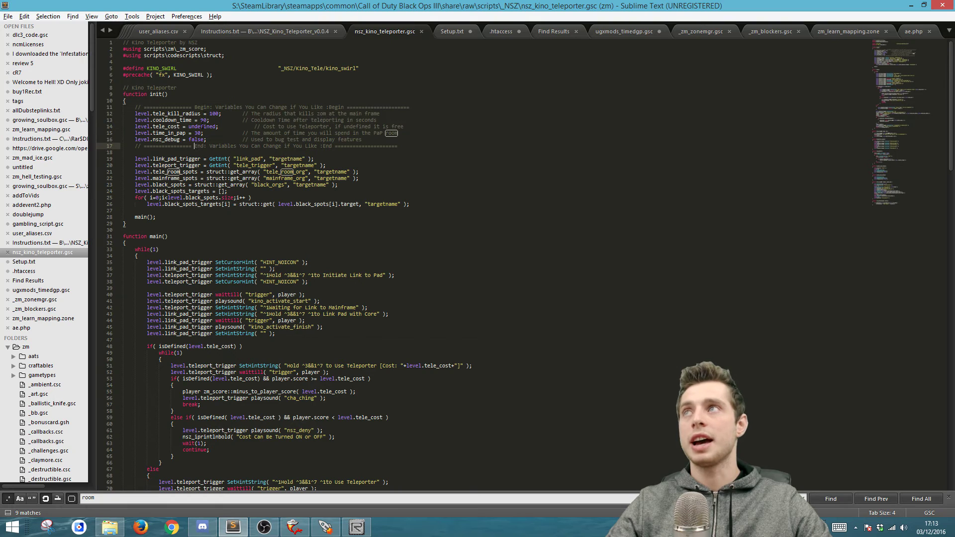
left_click_drag(218, 113, 209, 114)
left_click(204, 120)
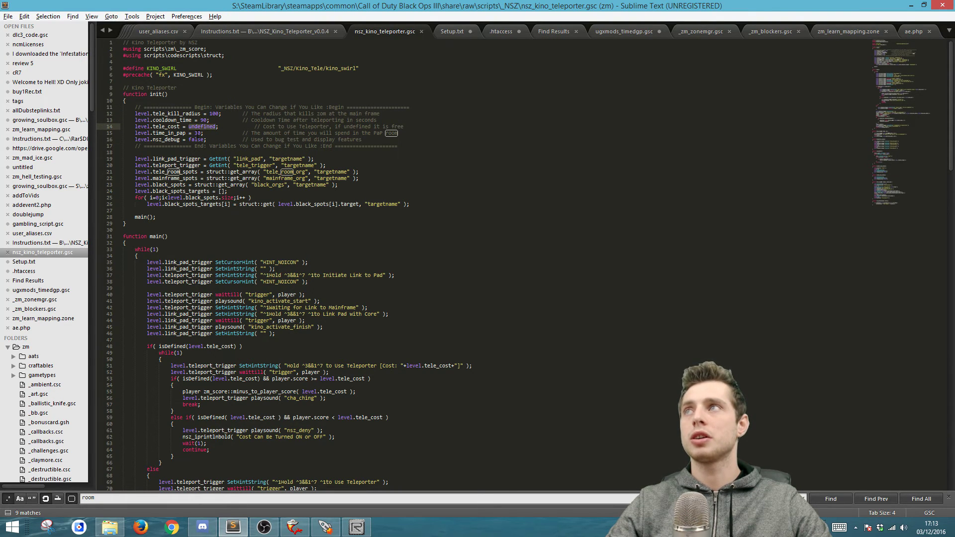
double_click(197, 133)
left_click(197, 140)
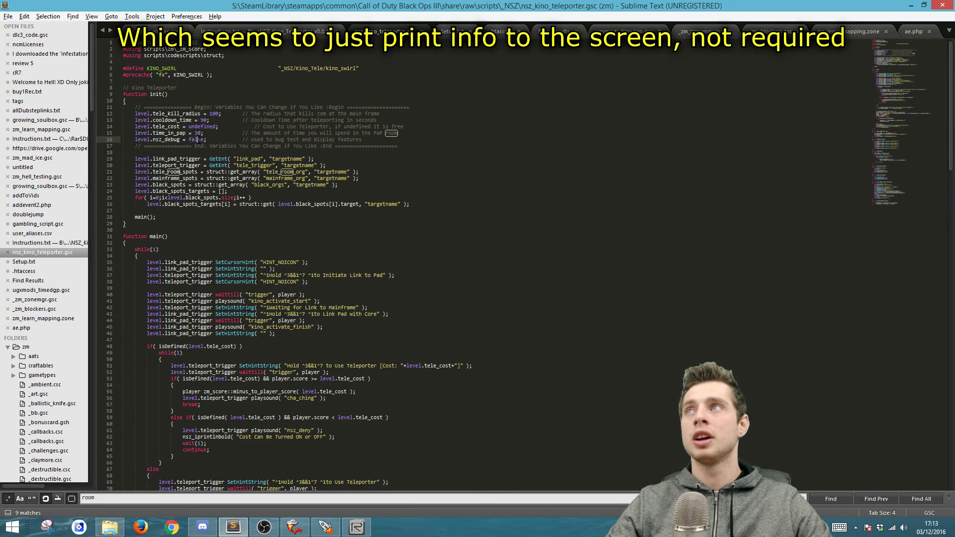
left_click_drag(209, 140, 115, 139)
left_click(244, 133)
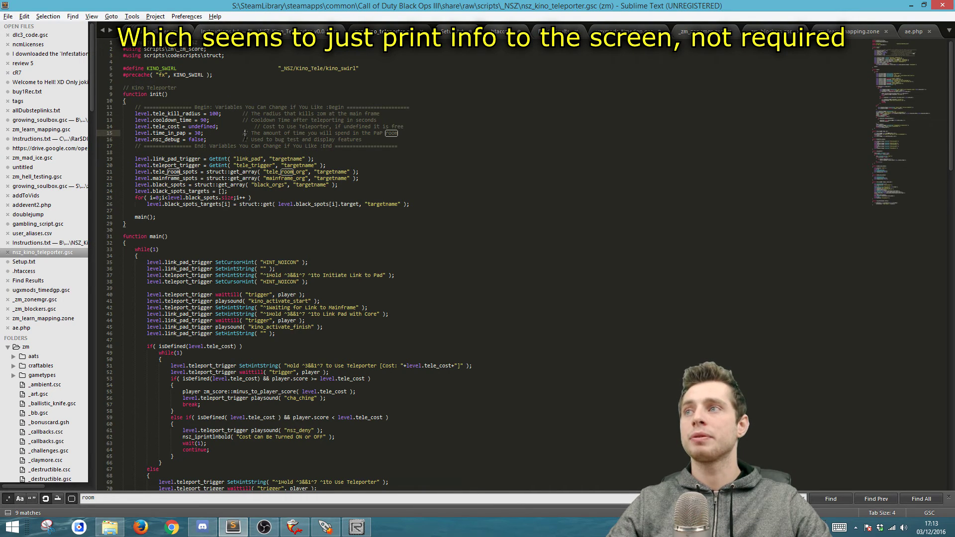
left_click_drag(242, 139, 104, 103)
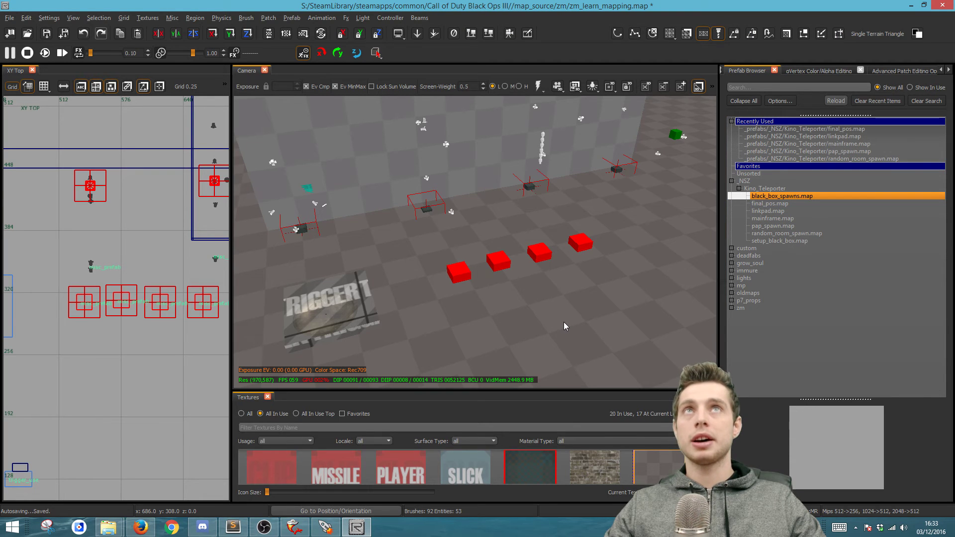
Save the zm_learn_mapping map.
key("ctrl+s")
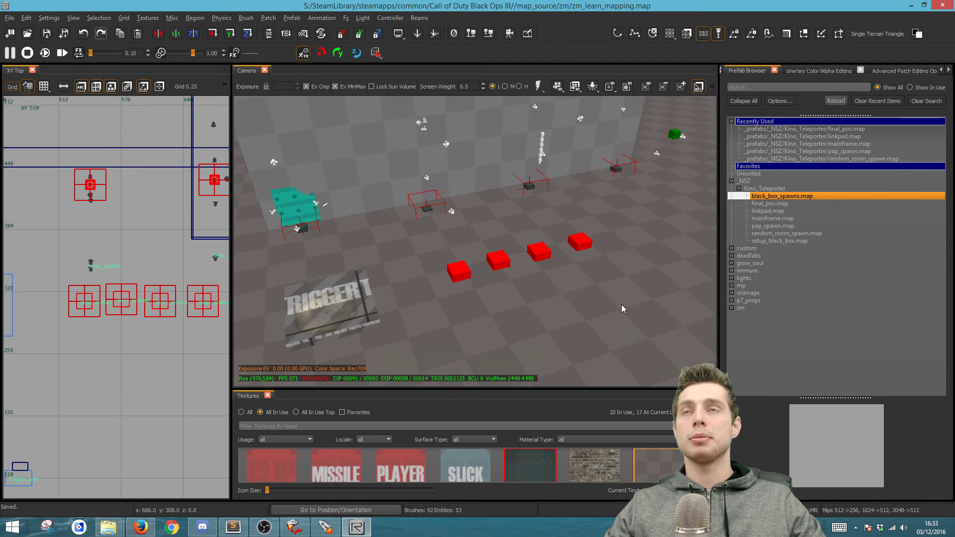
left_click(326, 527)
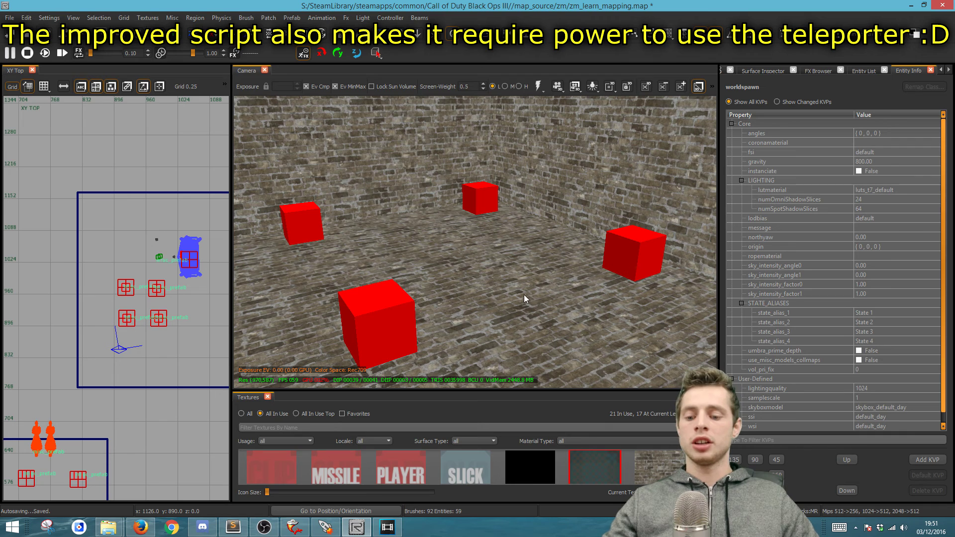
Reopen the Prefab Browser and place another random_room_spawn.map prefab between the four red spawn cubes in the brick room.
right_click(571, 45)
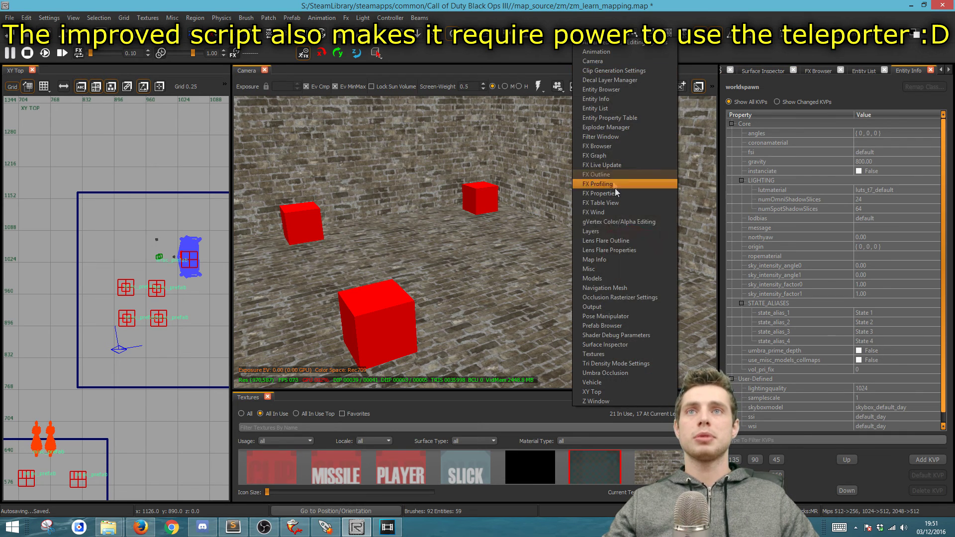
left_click(617, 323)
left_click_drag(774, 234, 530, 251)
left_click_drag(482, 271, 482, 274)
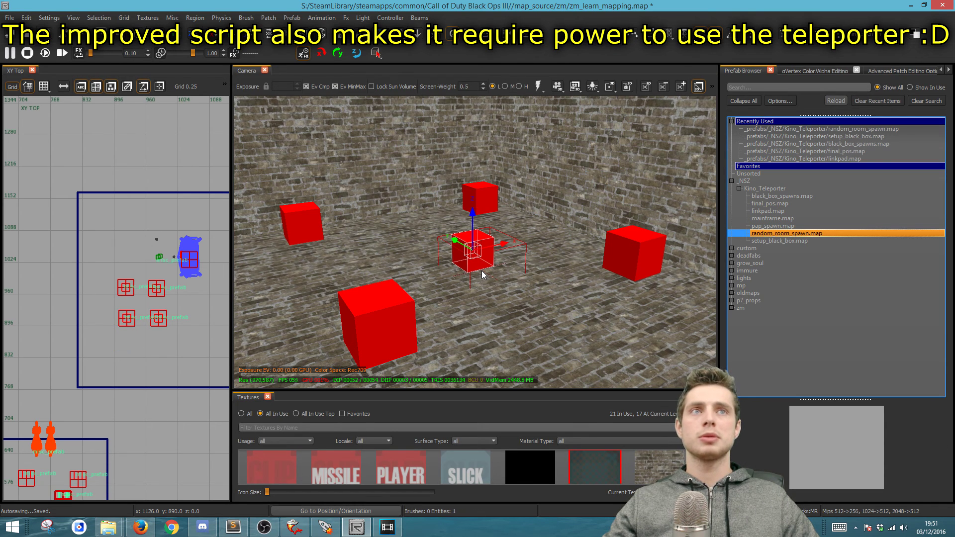
left_click(475, 254)
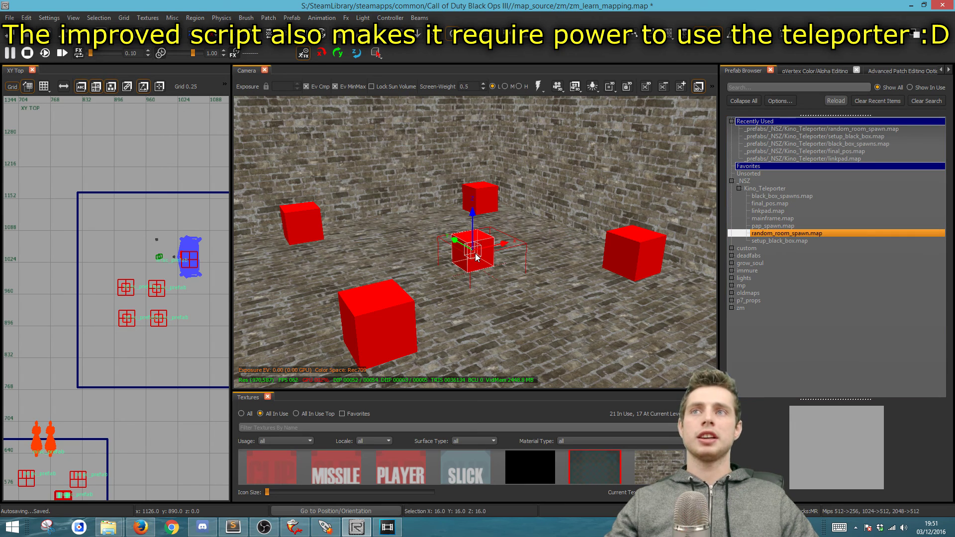